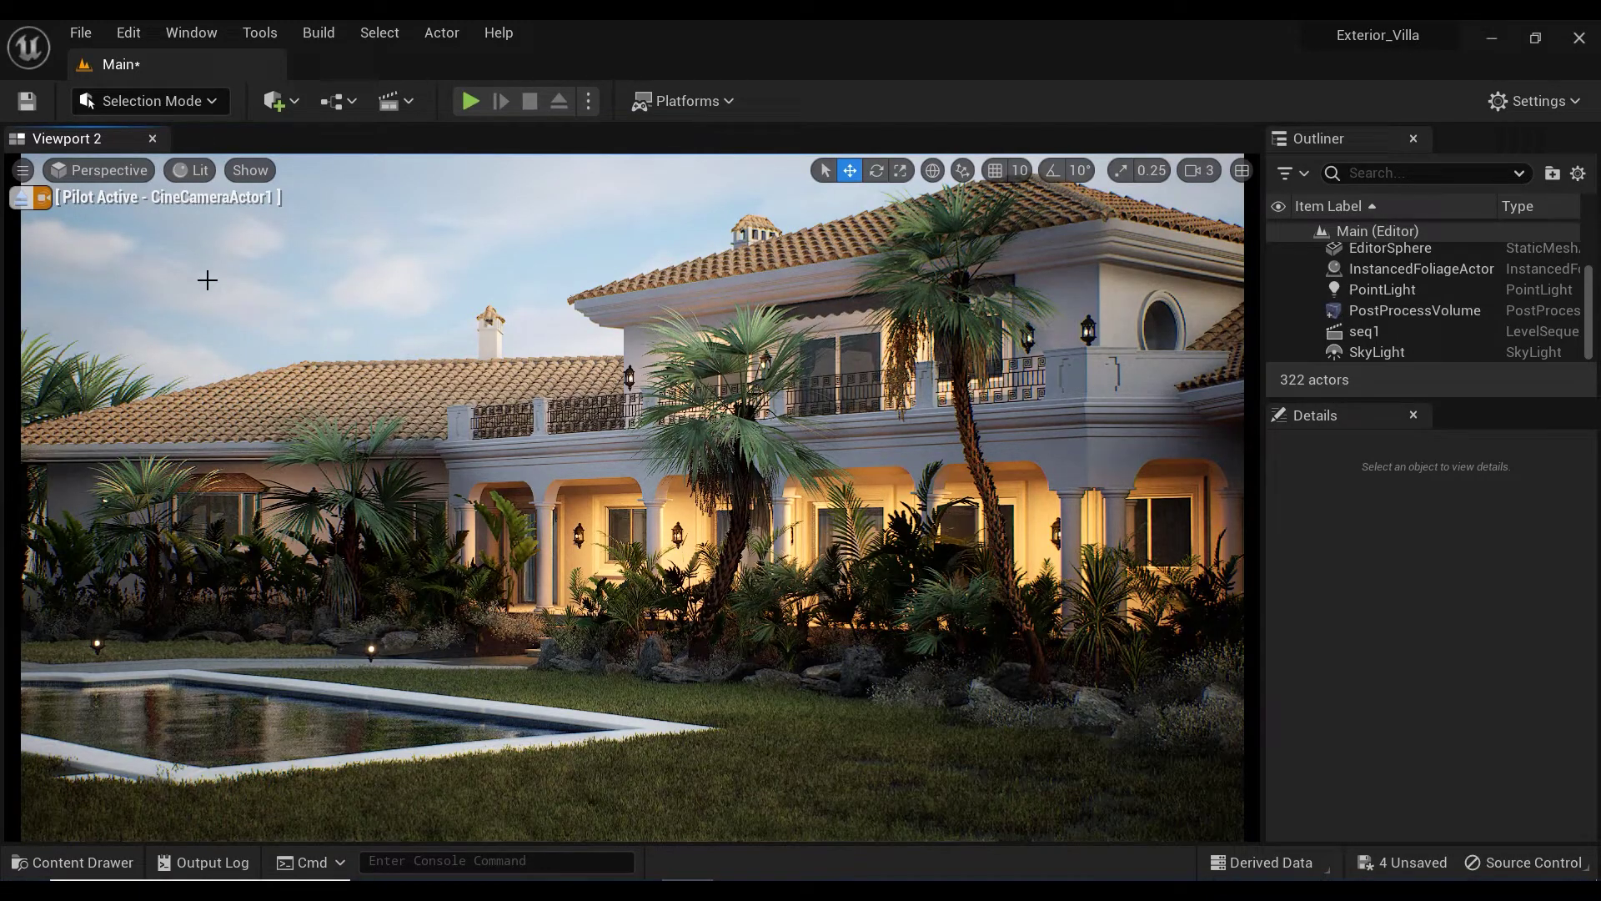
Step: Stop piloting the cine camera to get a free perspective view of the villa
click(128, 173)
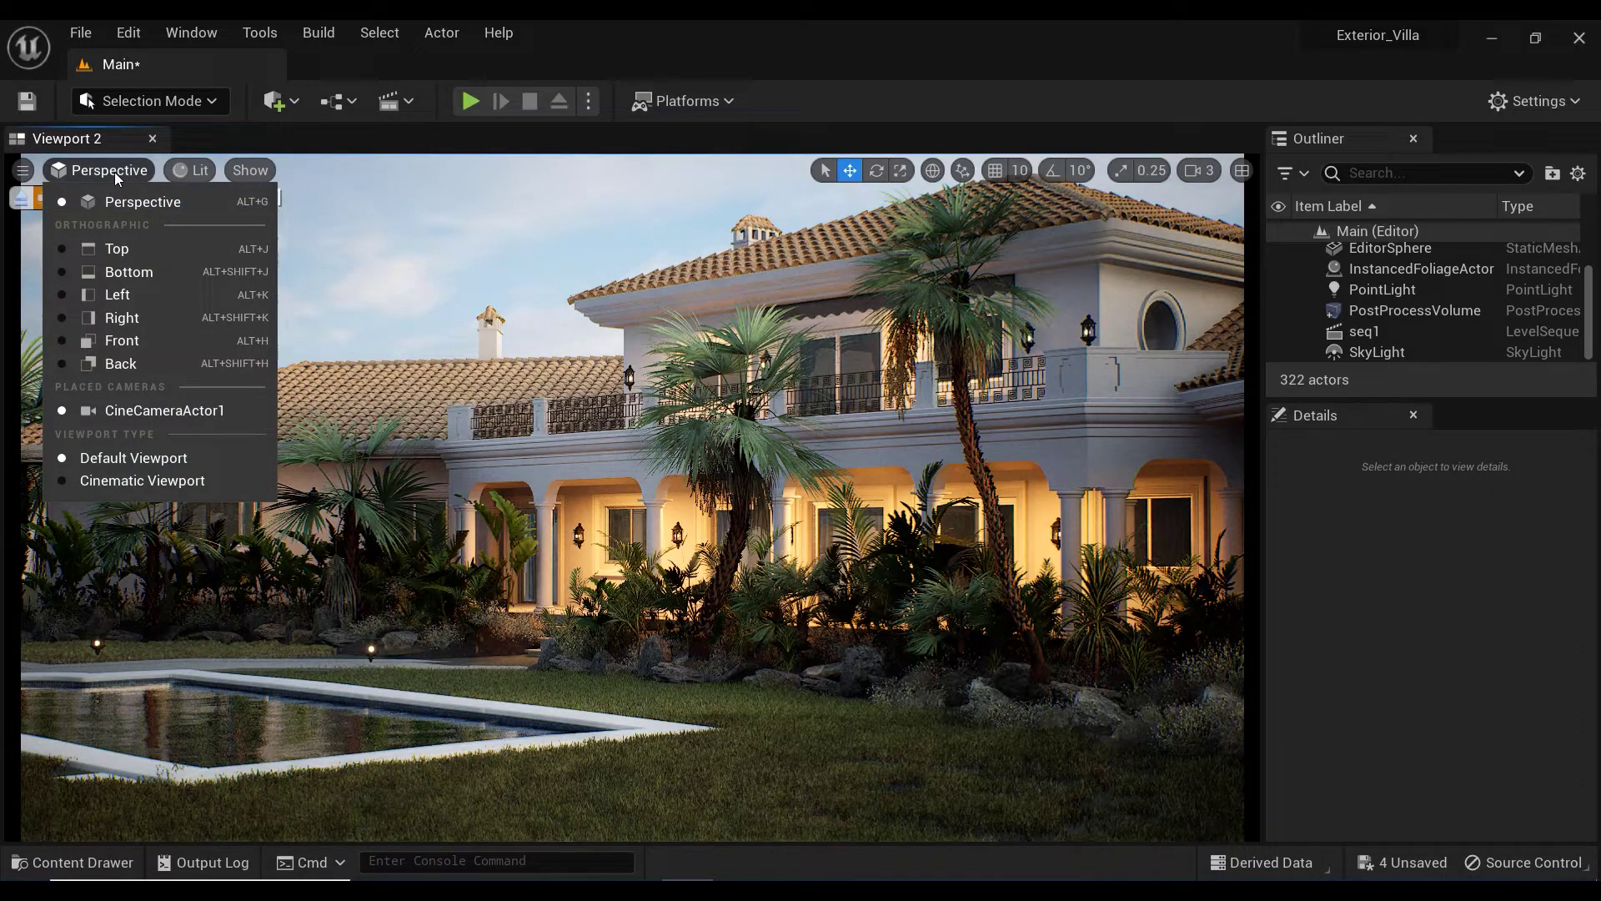
click(113, 172)
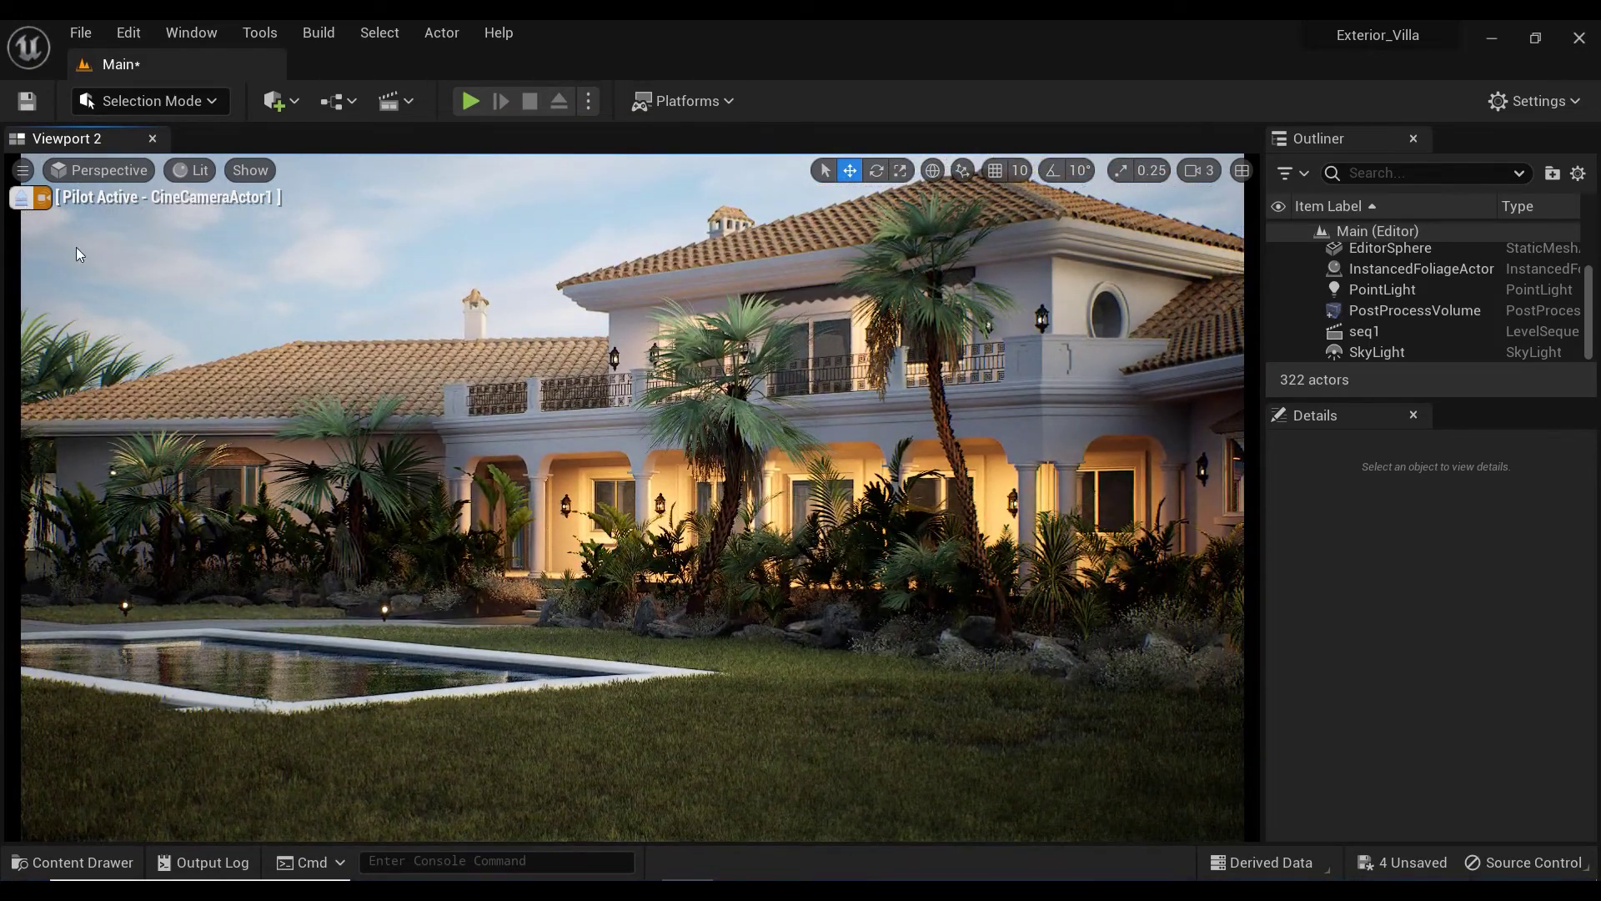
click(37, 200)
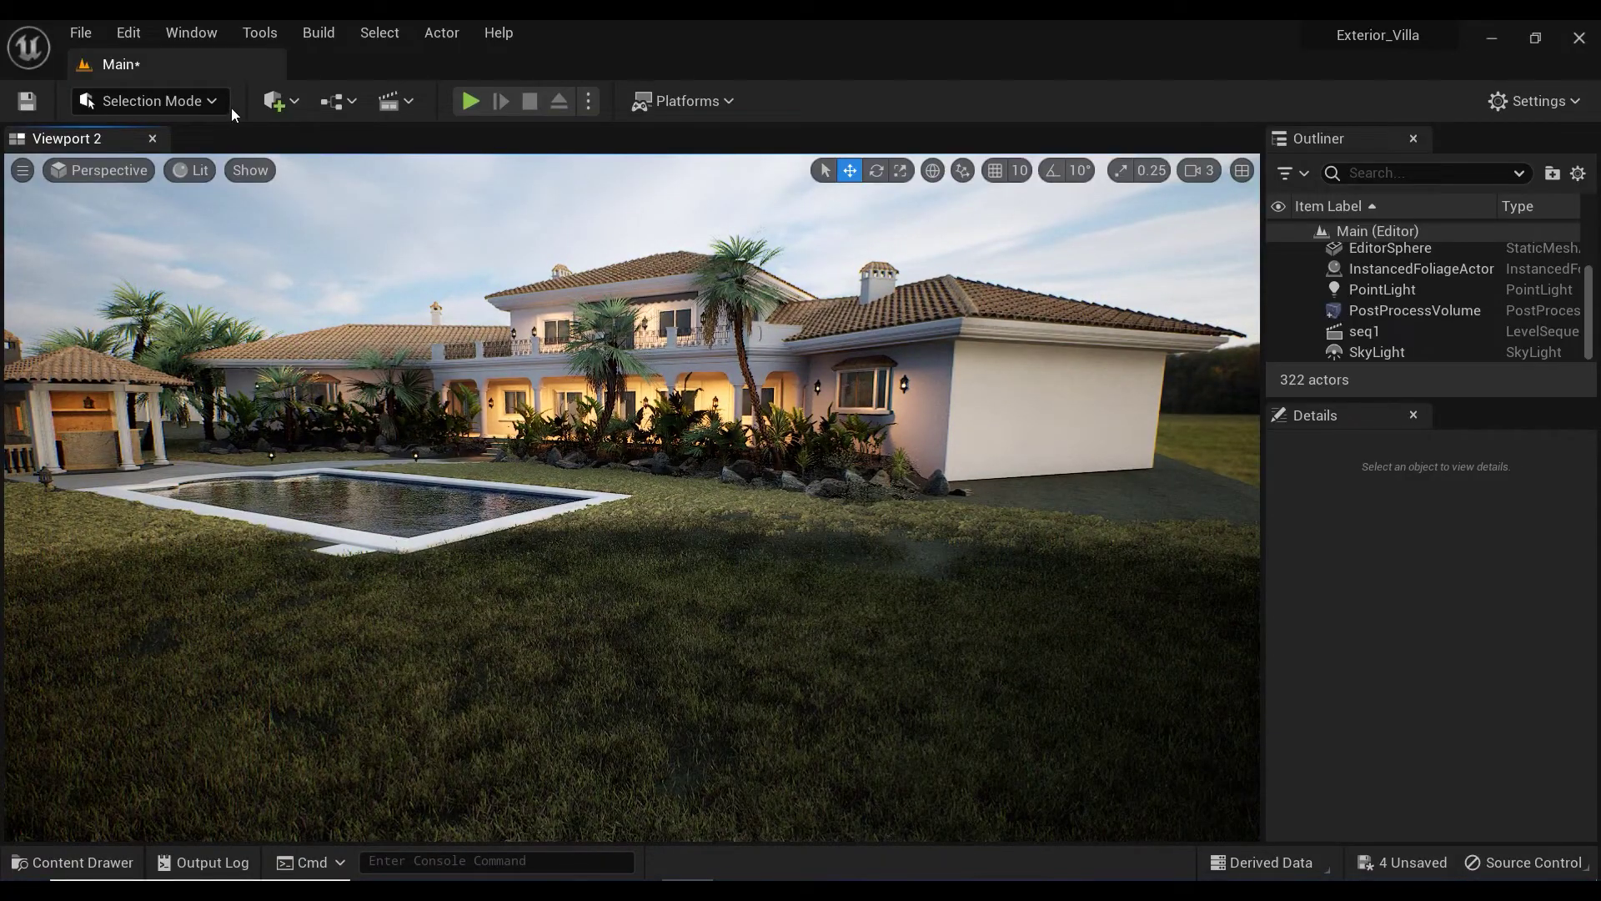
Step: Enter Foliage Mode and select the S_Grass_Clumps_rbdoo_Var1_lod0 grass type to show its Mesh details
click(210, 103)
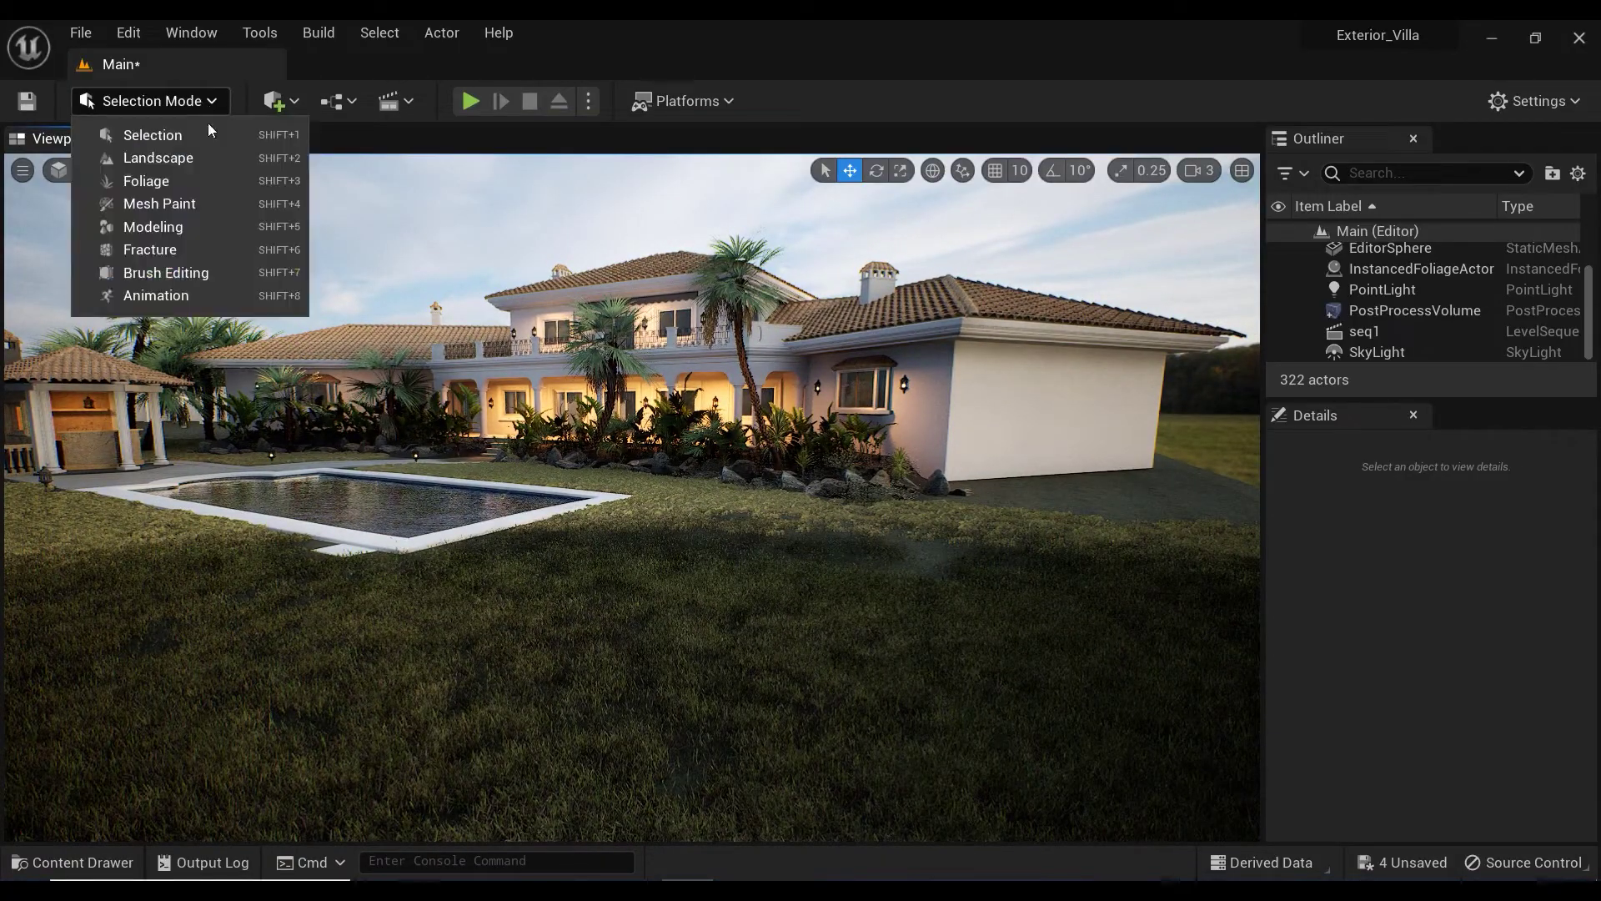
click(208, 182)
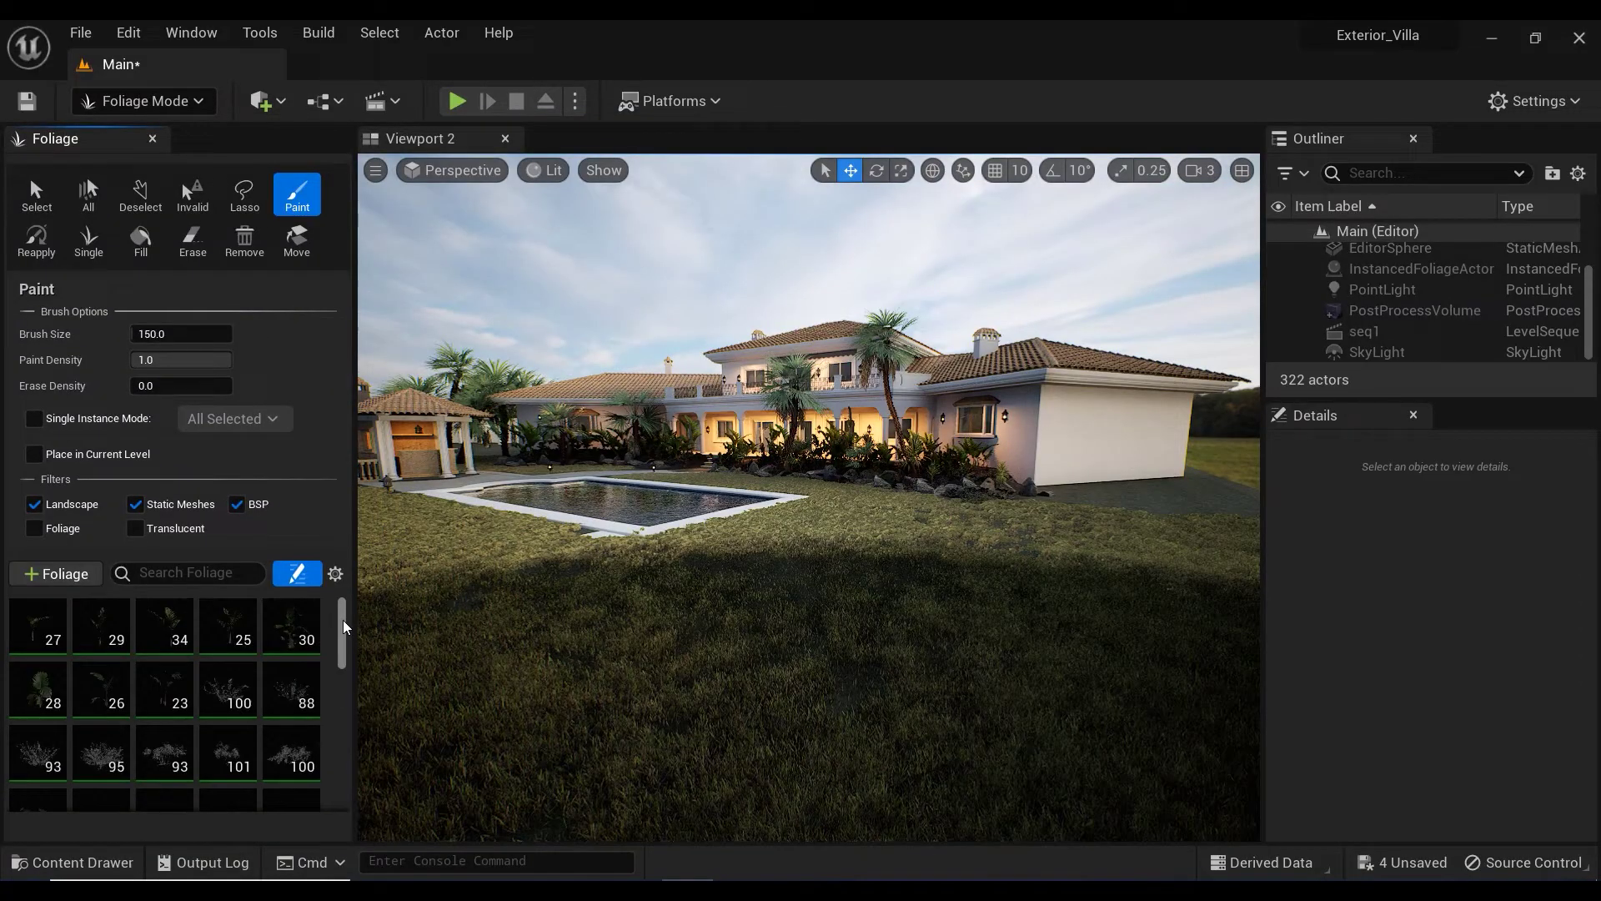
scroll(341, 658, down, 1)
drag(341, 659, 331, 778)
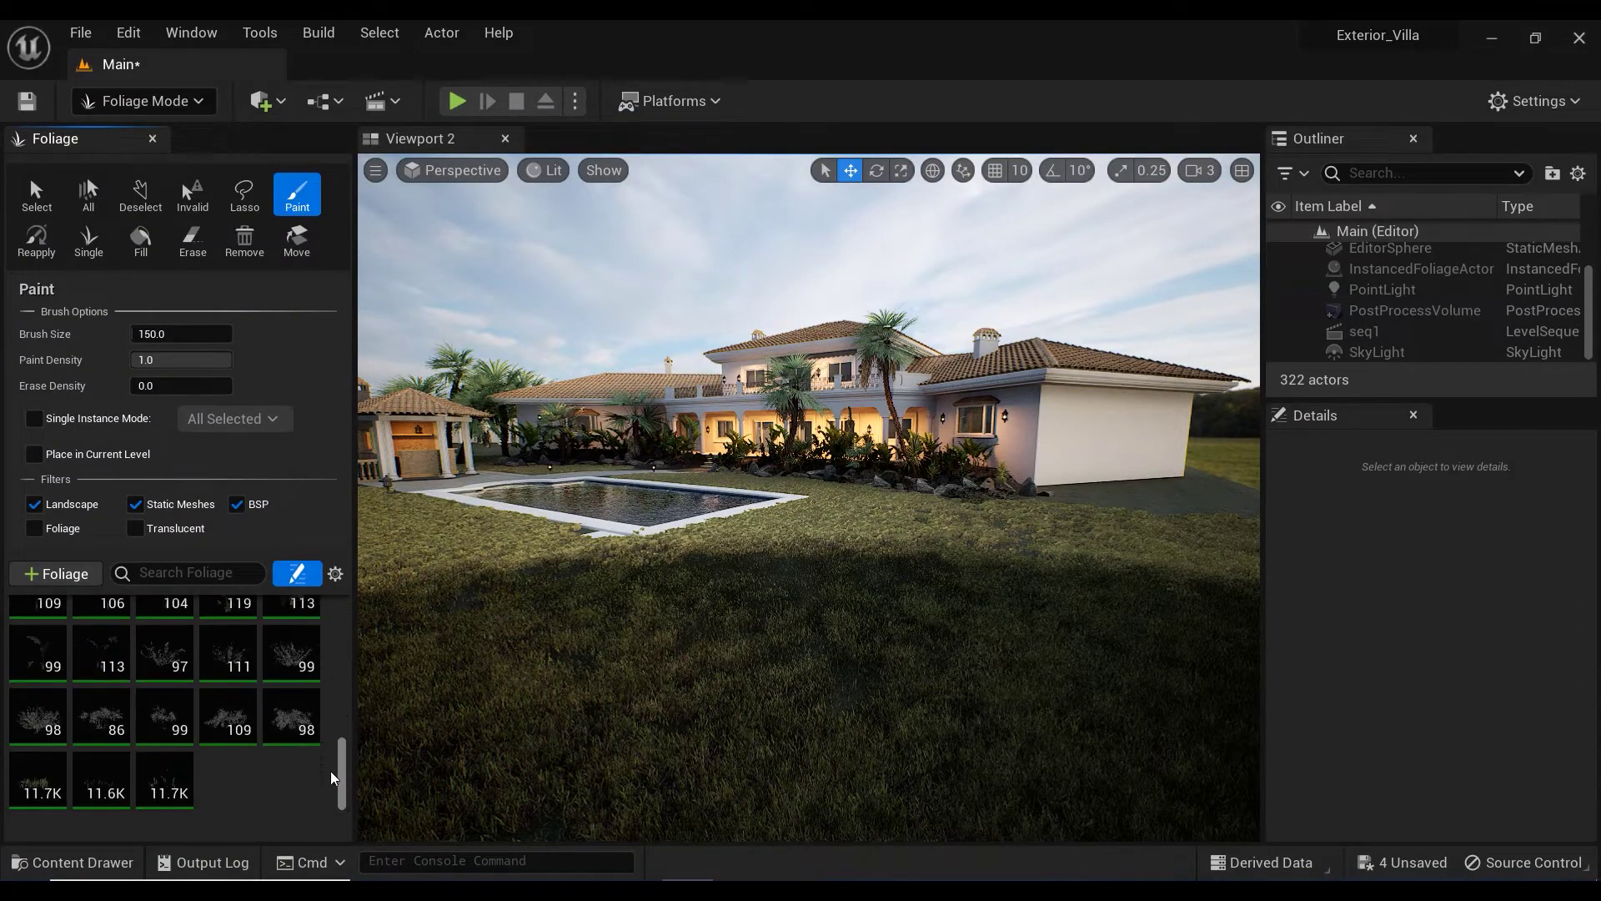
click(46, 784)
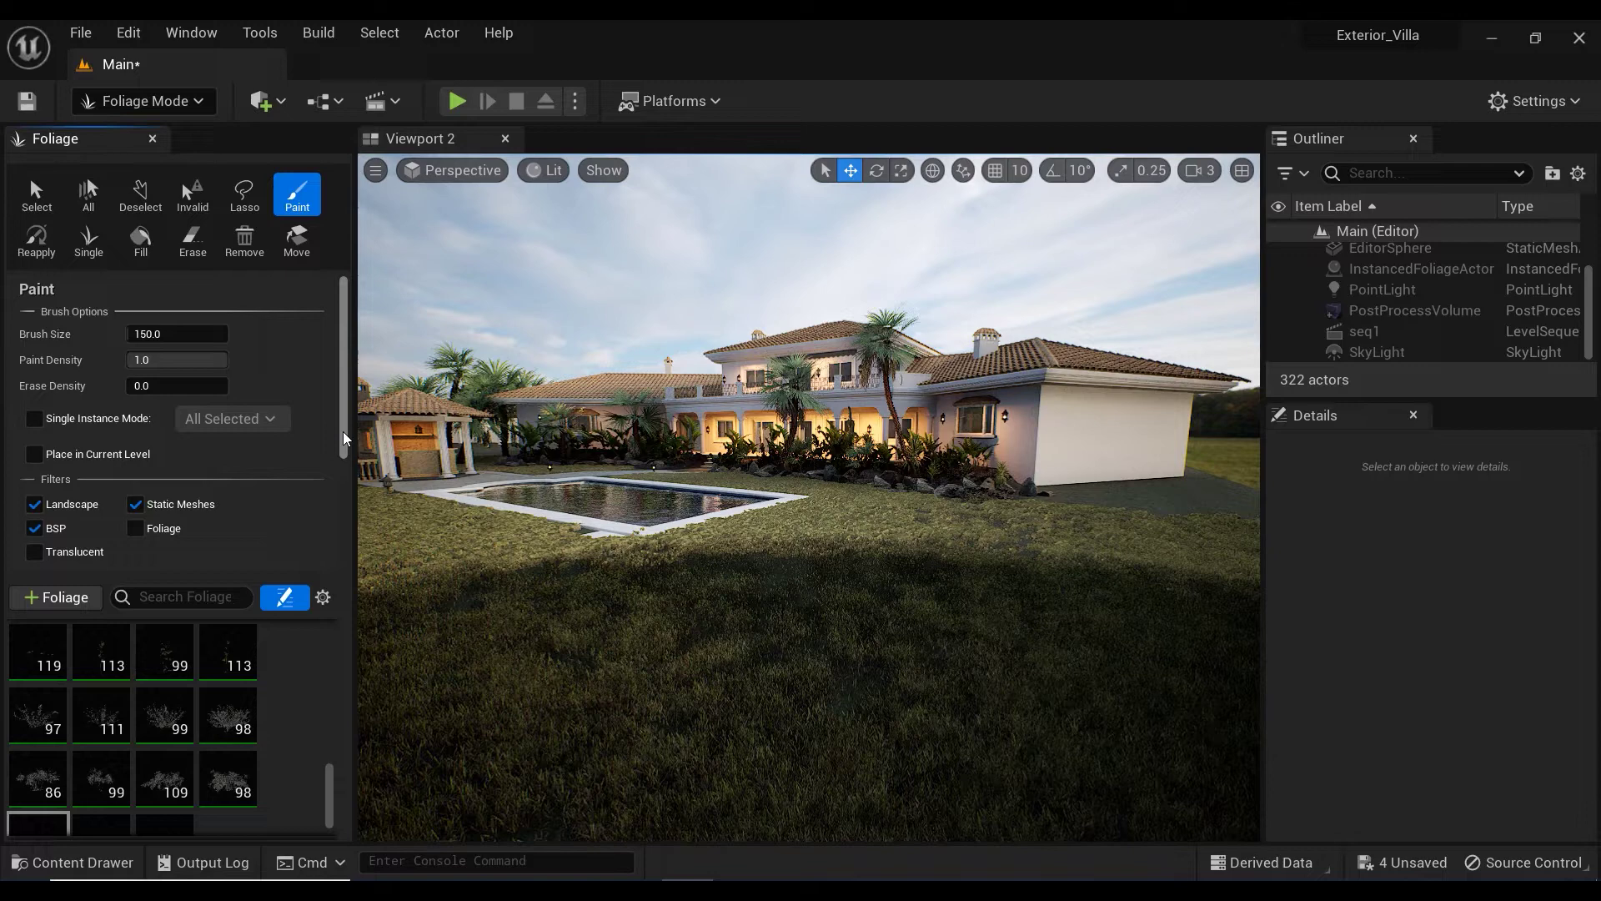
drag(343, 438, 343, 550)
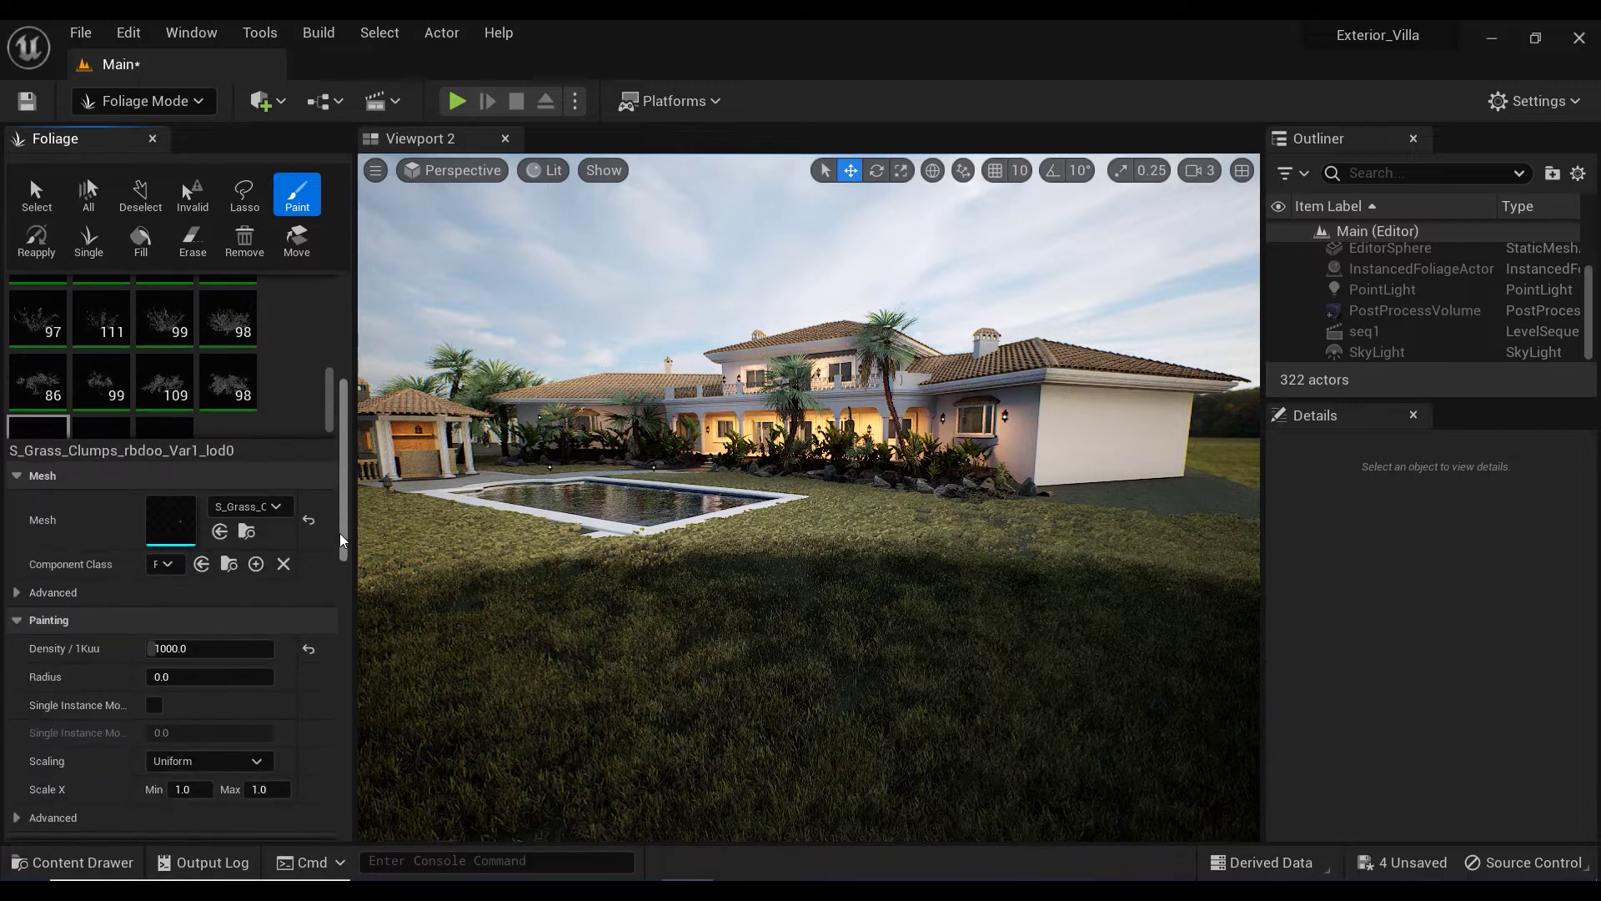
Step: Open the grass clump mesh from its Mesh thumbnail in the Static Mesh Editor and move the window aside
double_click(164, 523)
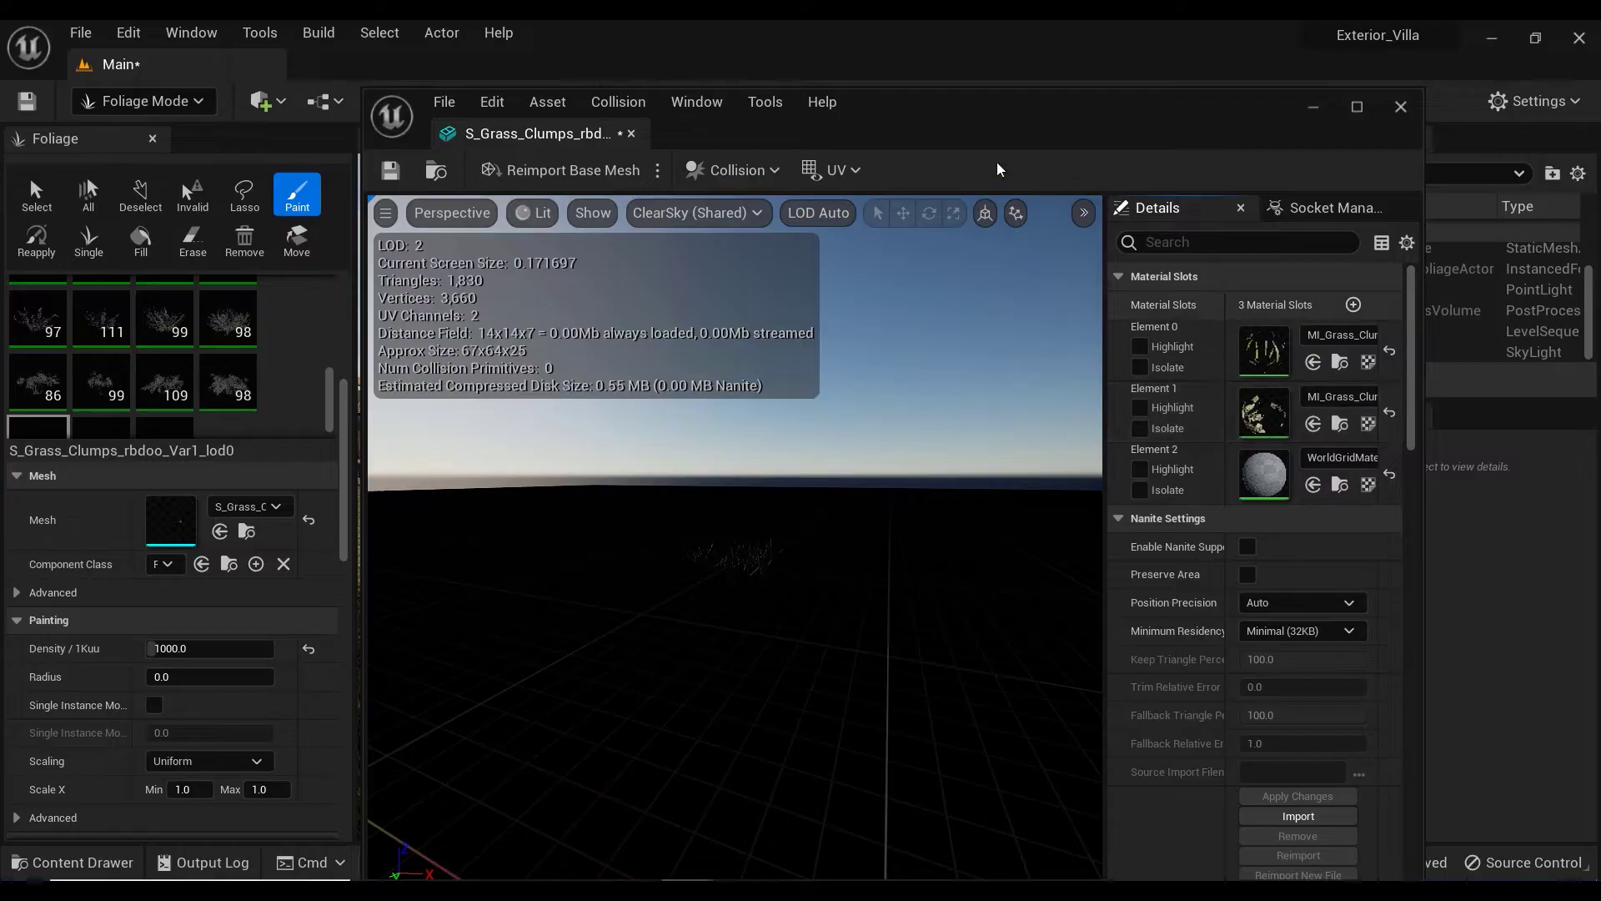
drag(964, 131, 922, 124)
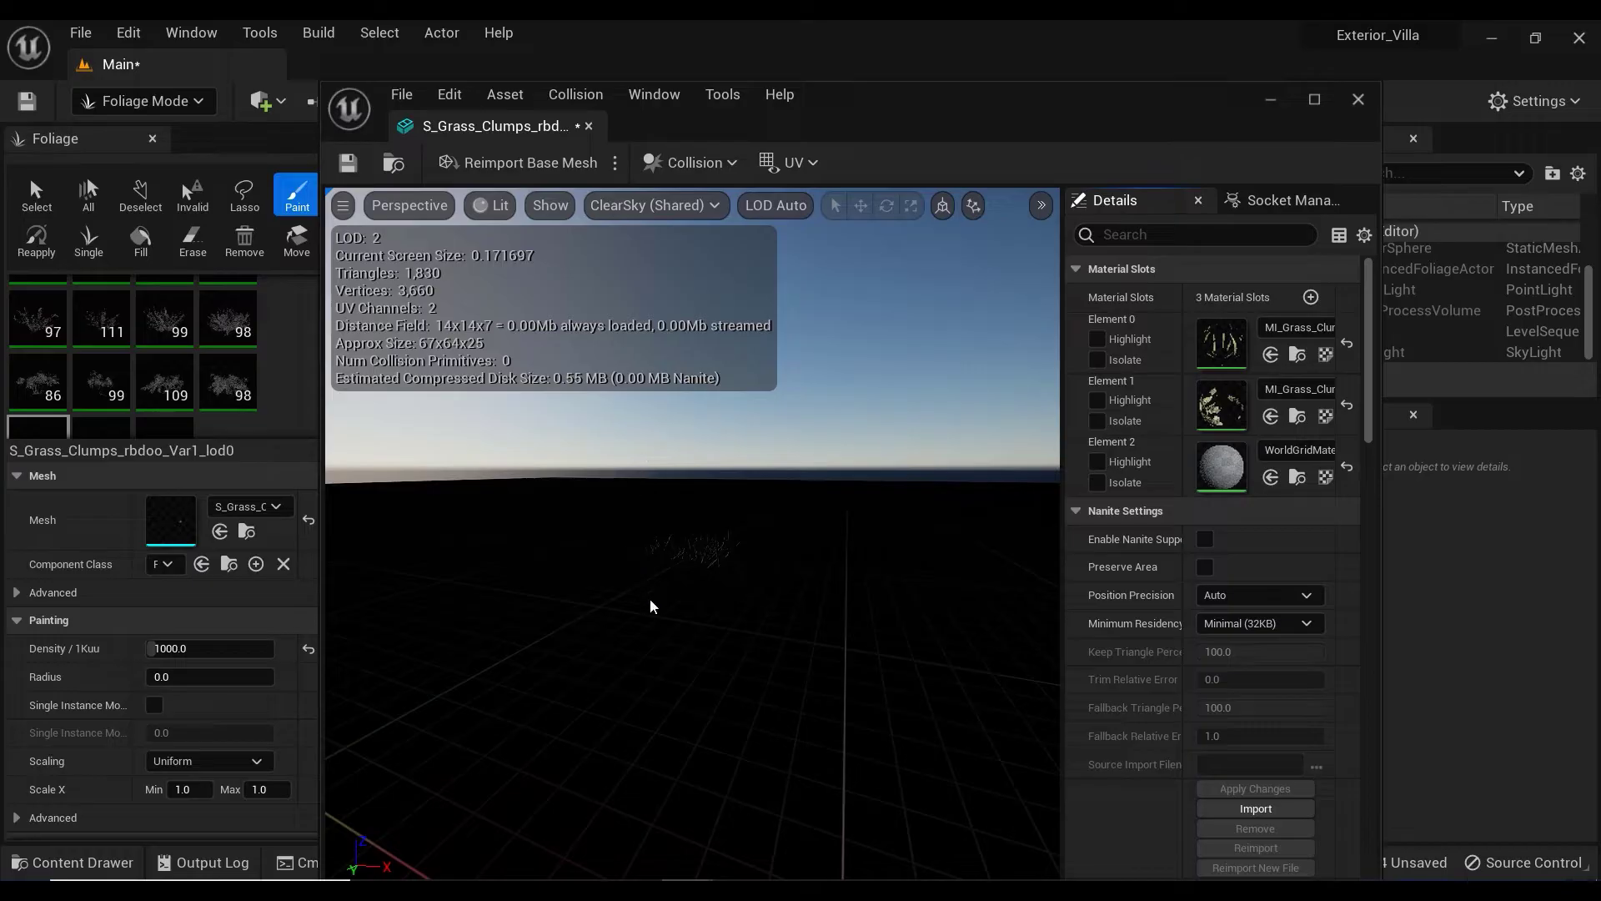
Step: Switch the mesh editor viewport from Lit to Unlit rendering
click(494, 205)
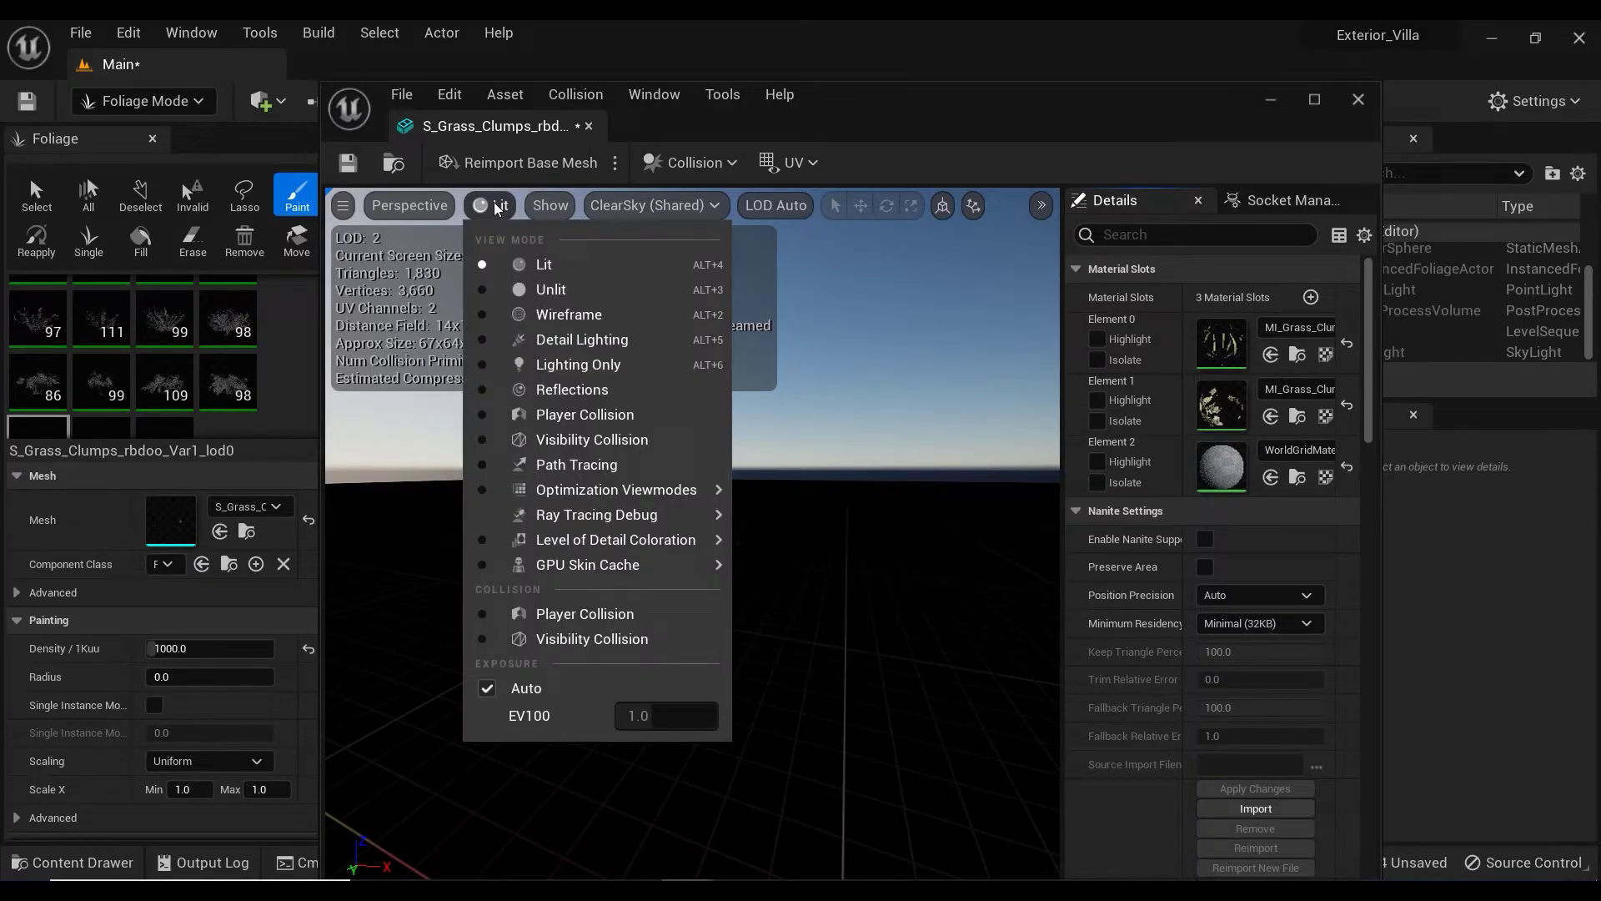
click(550, 205)
click(494, 205)
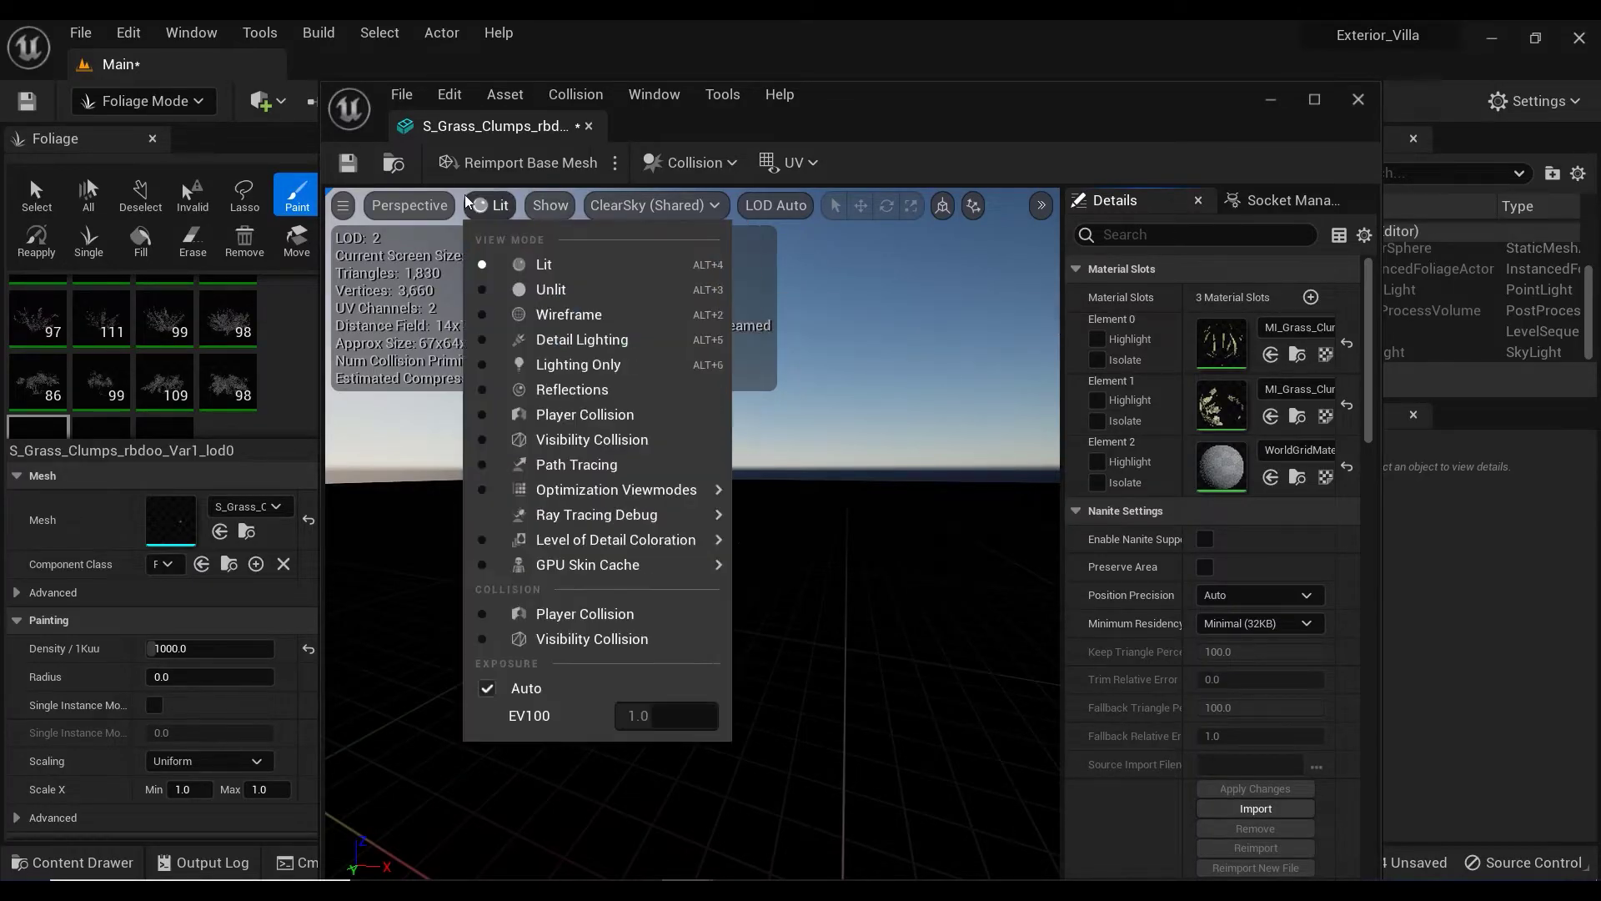
click(533, 289)
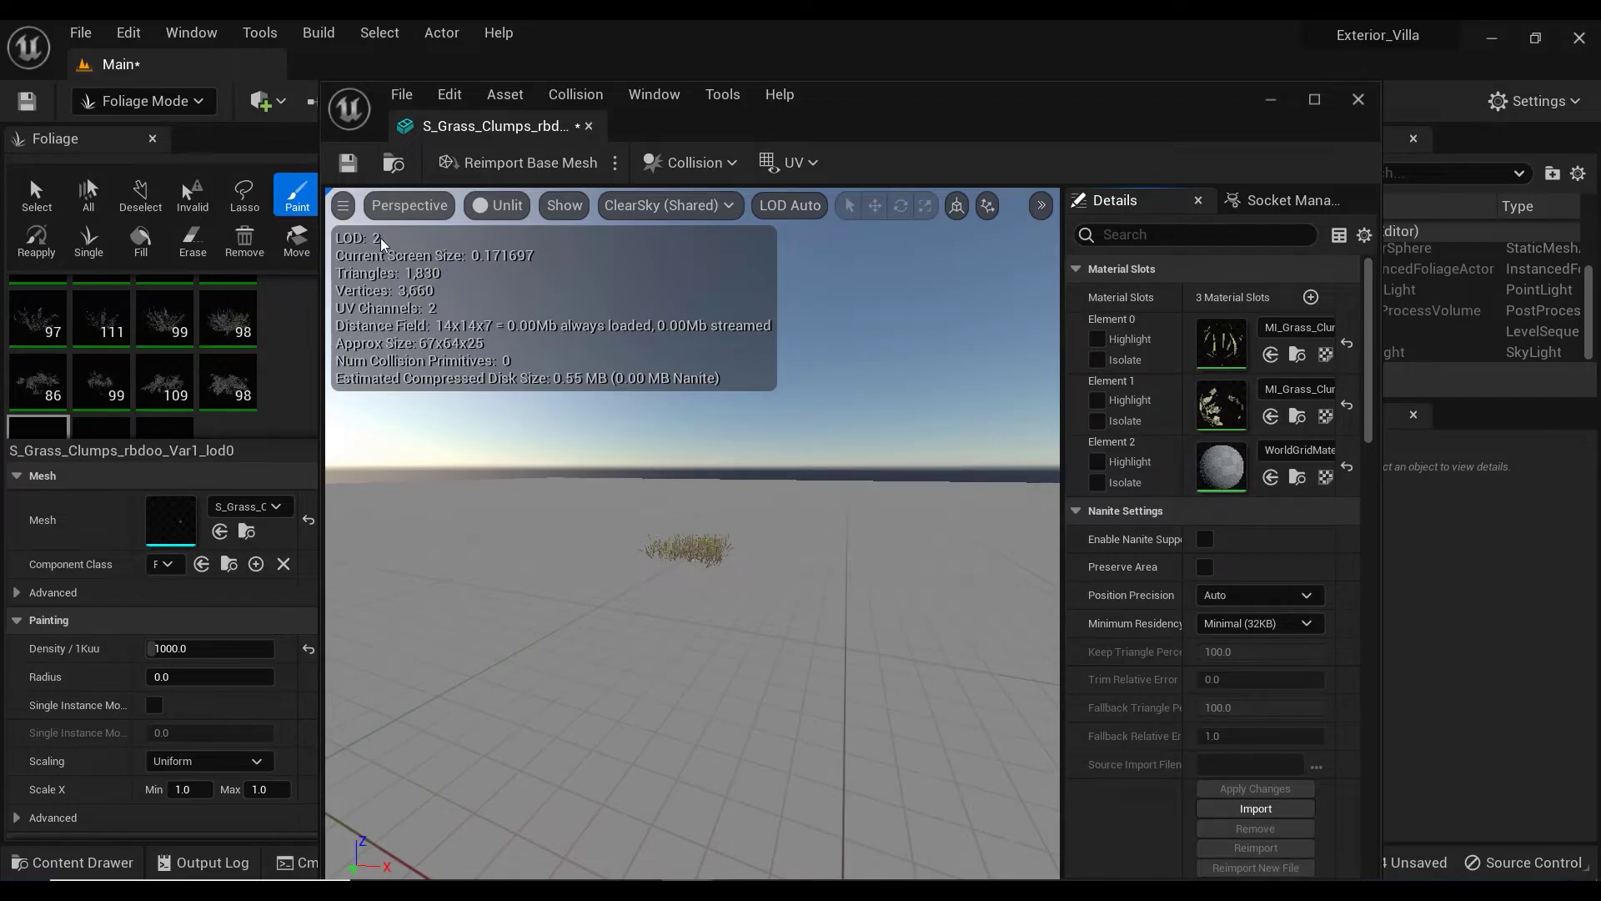
Step: Zoom in and out while watching the LOD stats, then minimize and restore the mesh editor
scroll(683, 557, up, 2)
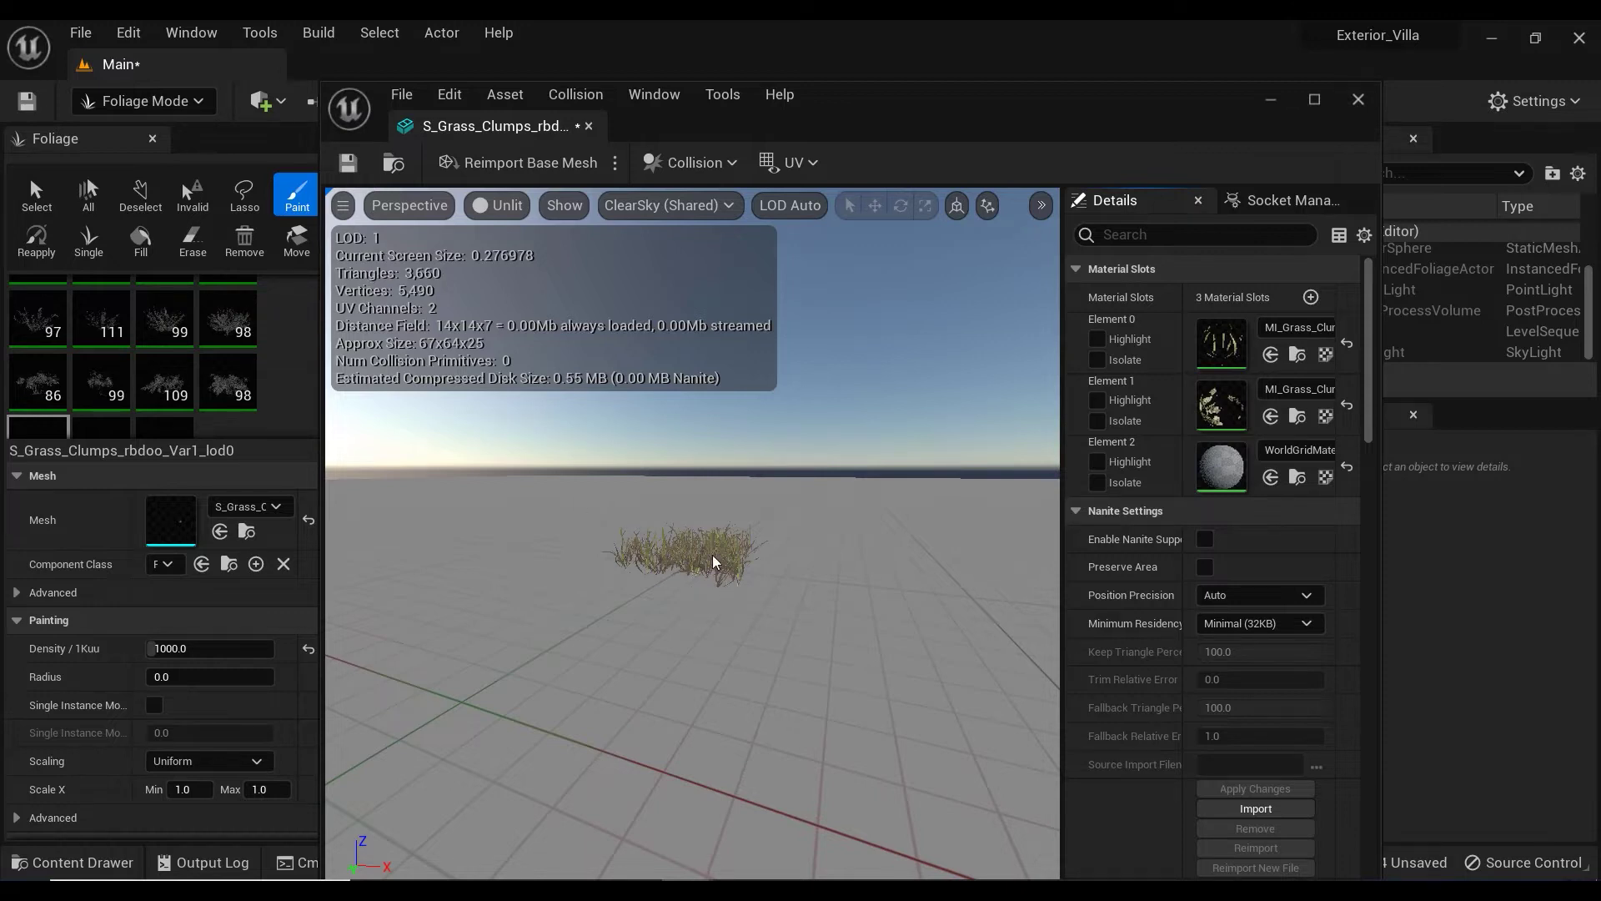
scroll(713, 562, up, 4)
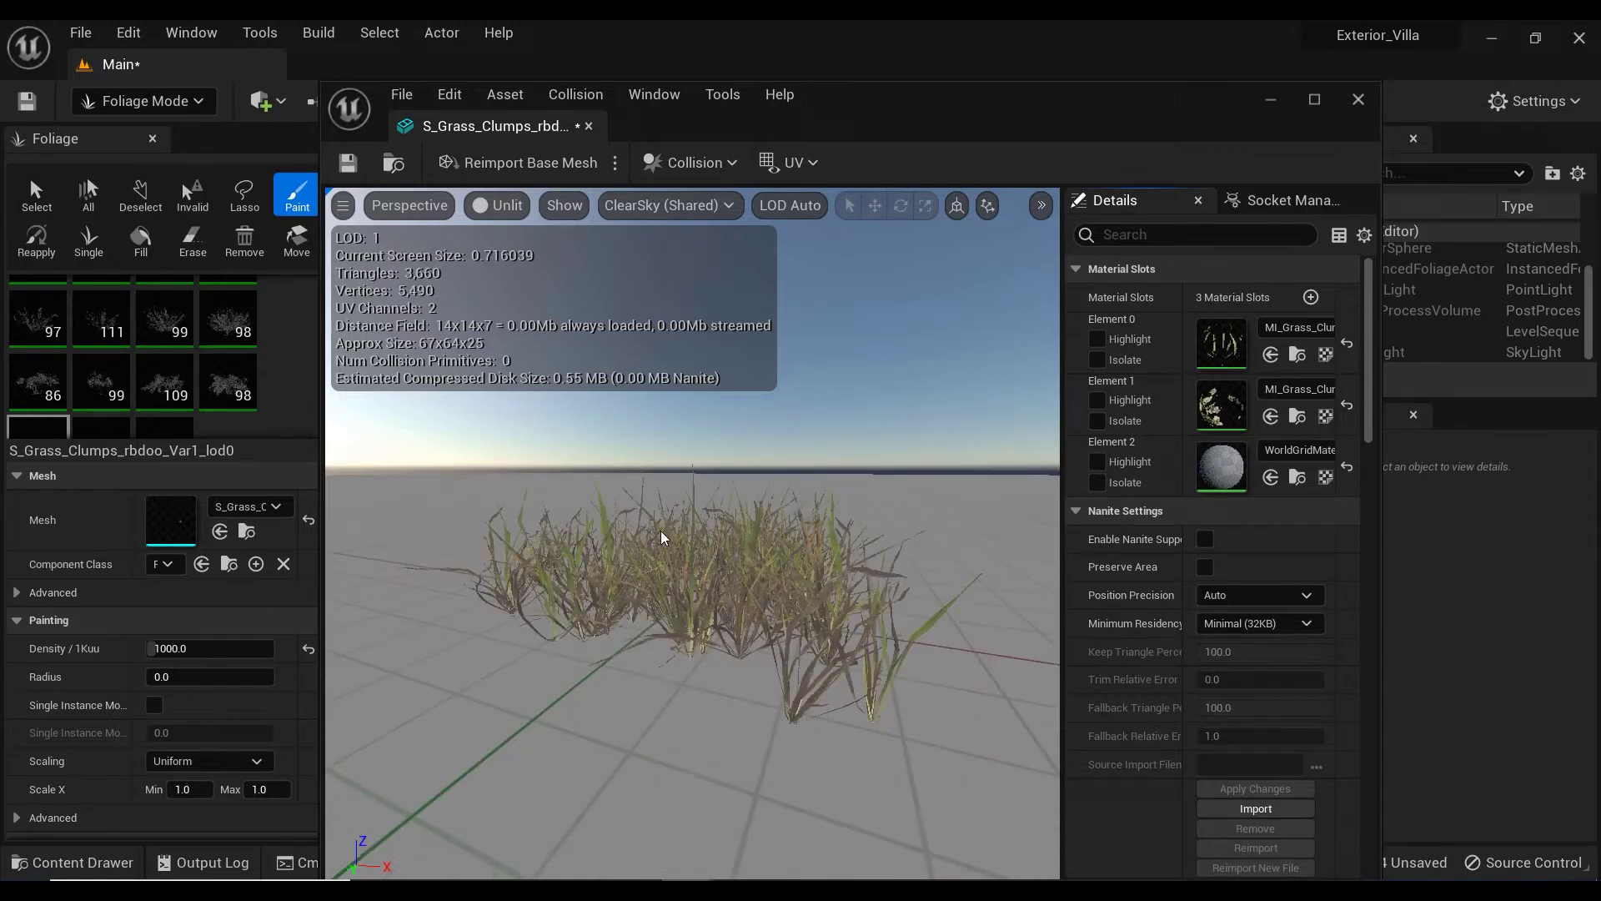
scroll(665, 538, down, 5)
scroll(664, 538, up, 10)
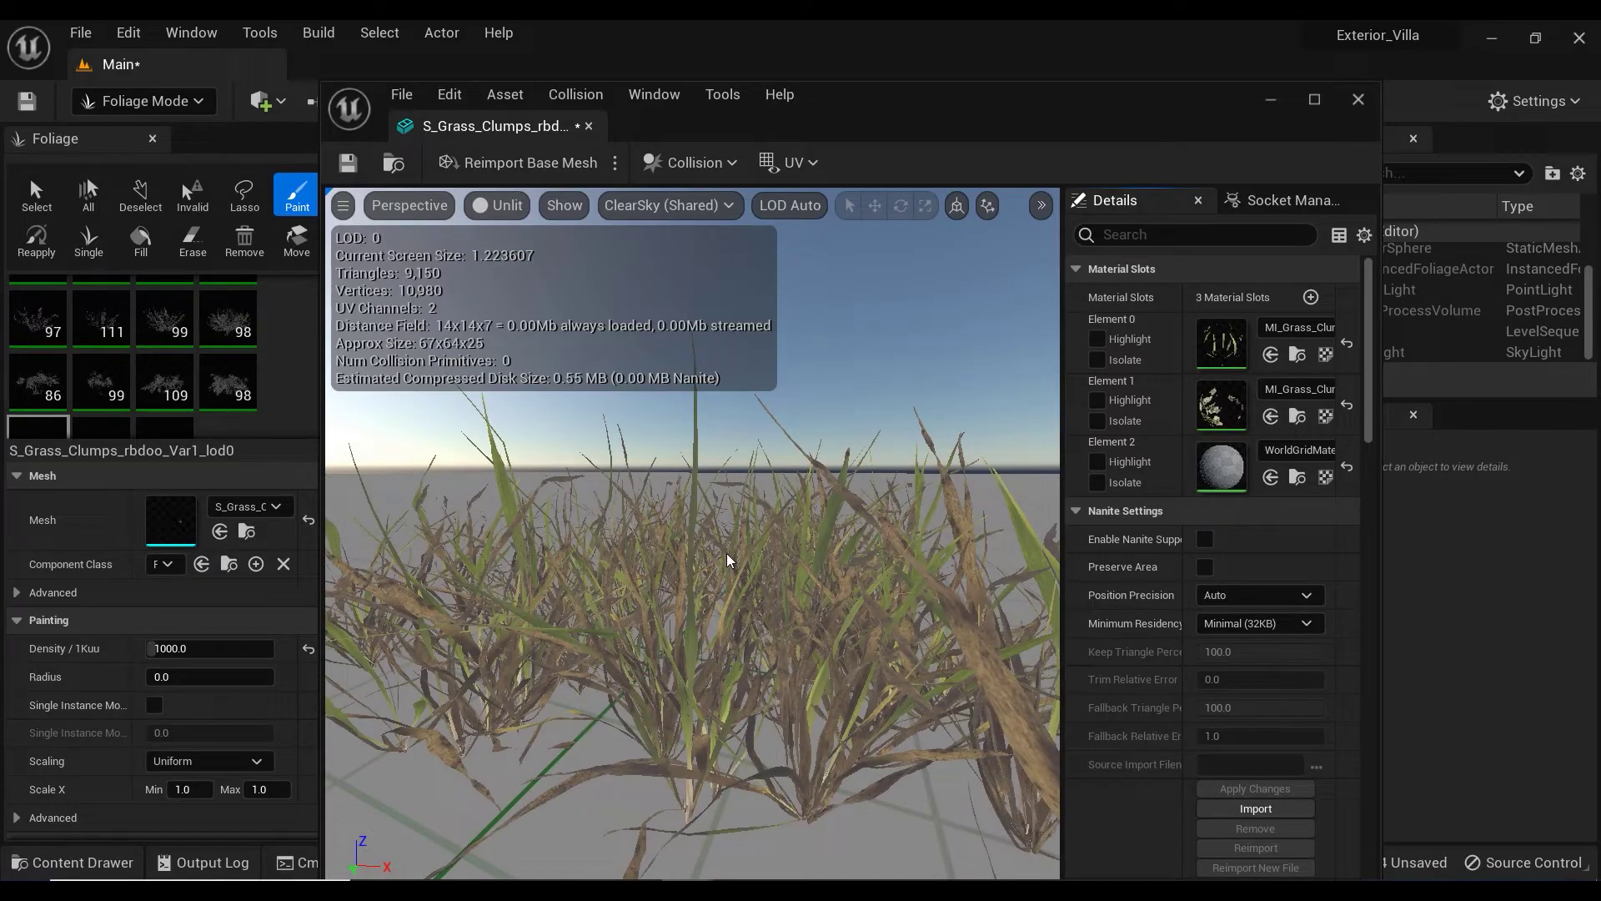
scroll(727, 560, down, 8)
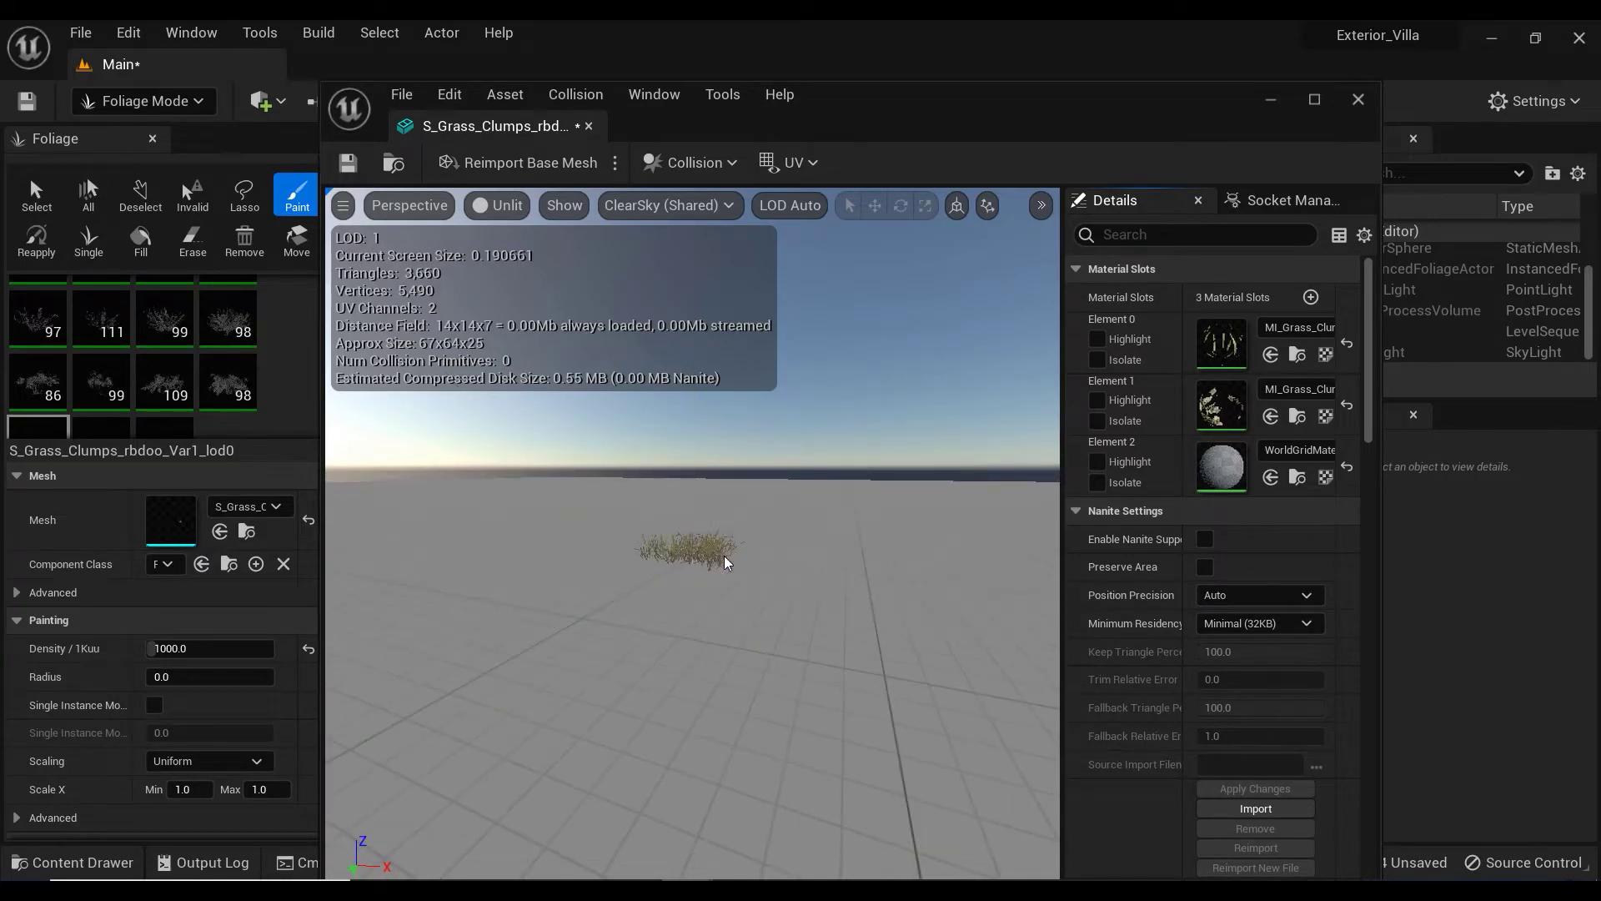
click(1268, 101)
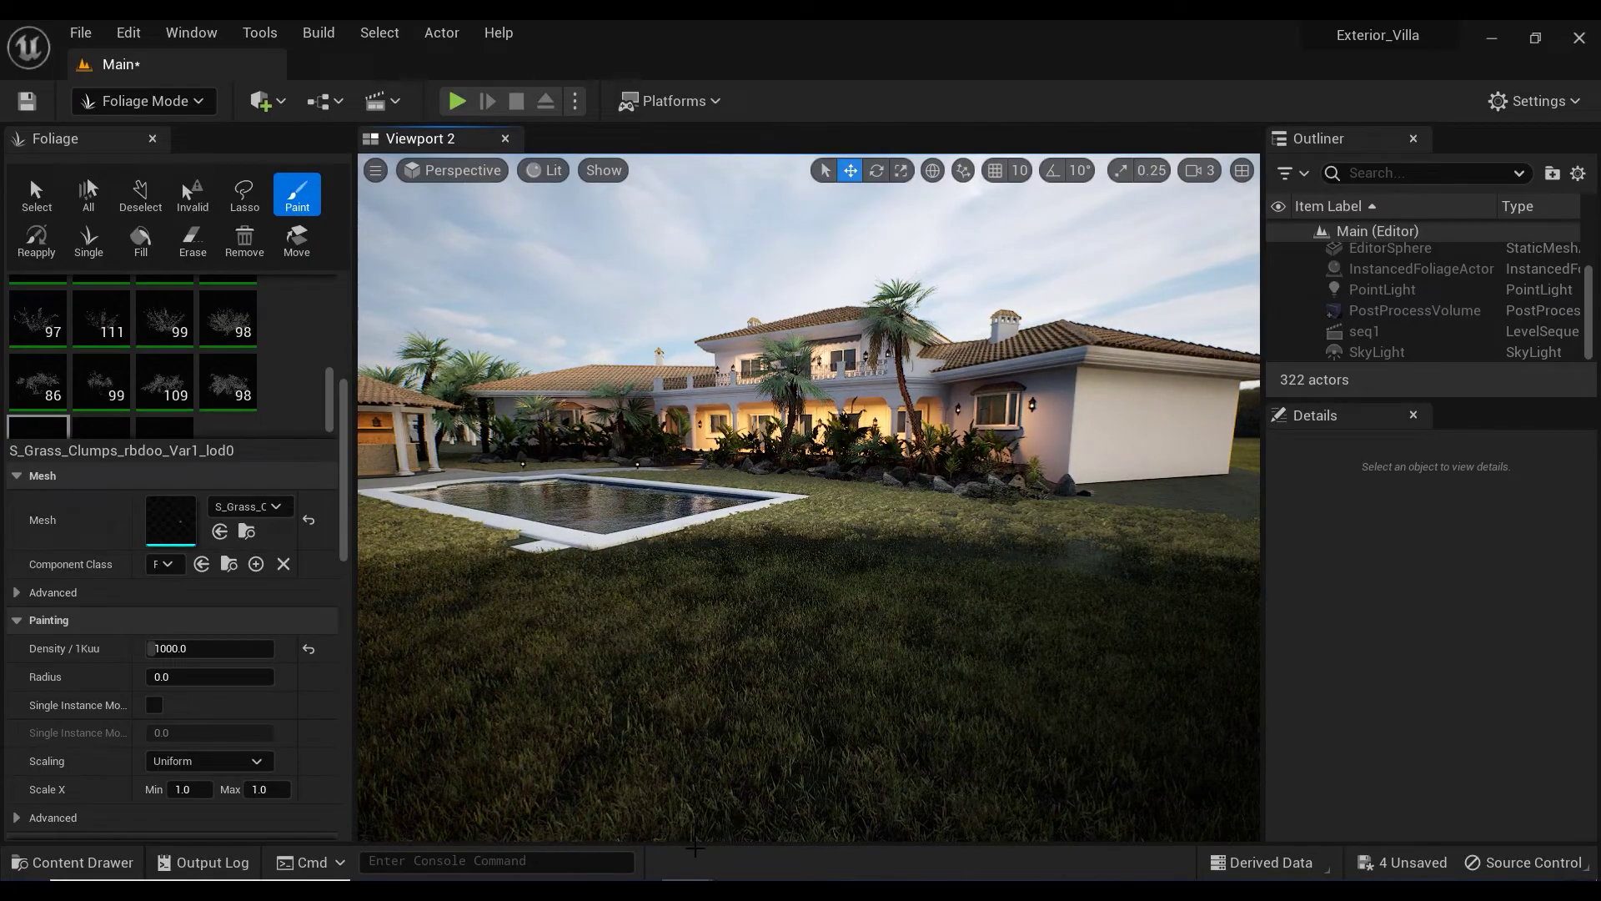
click(772, 804)
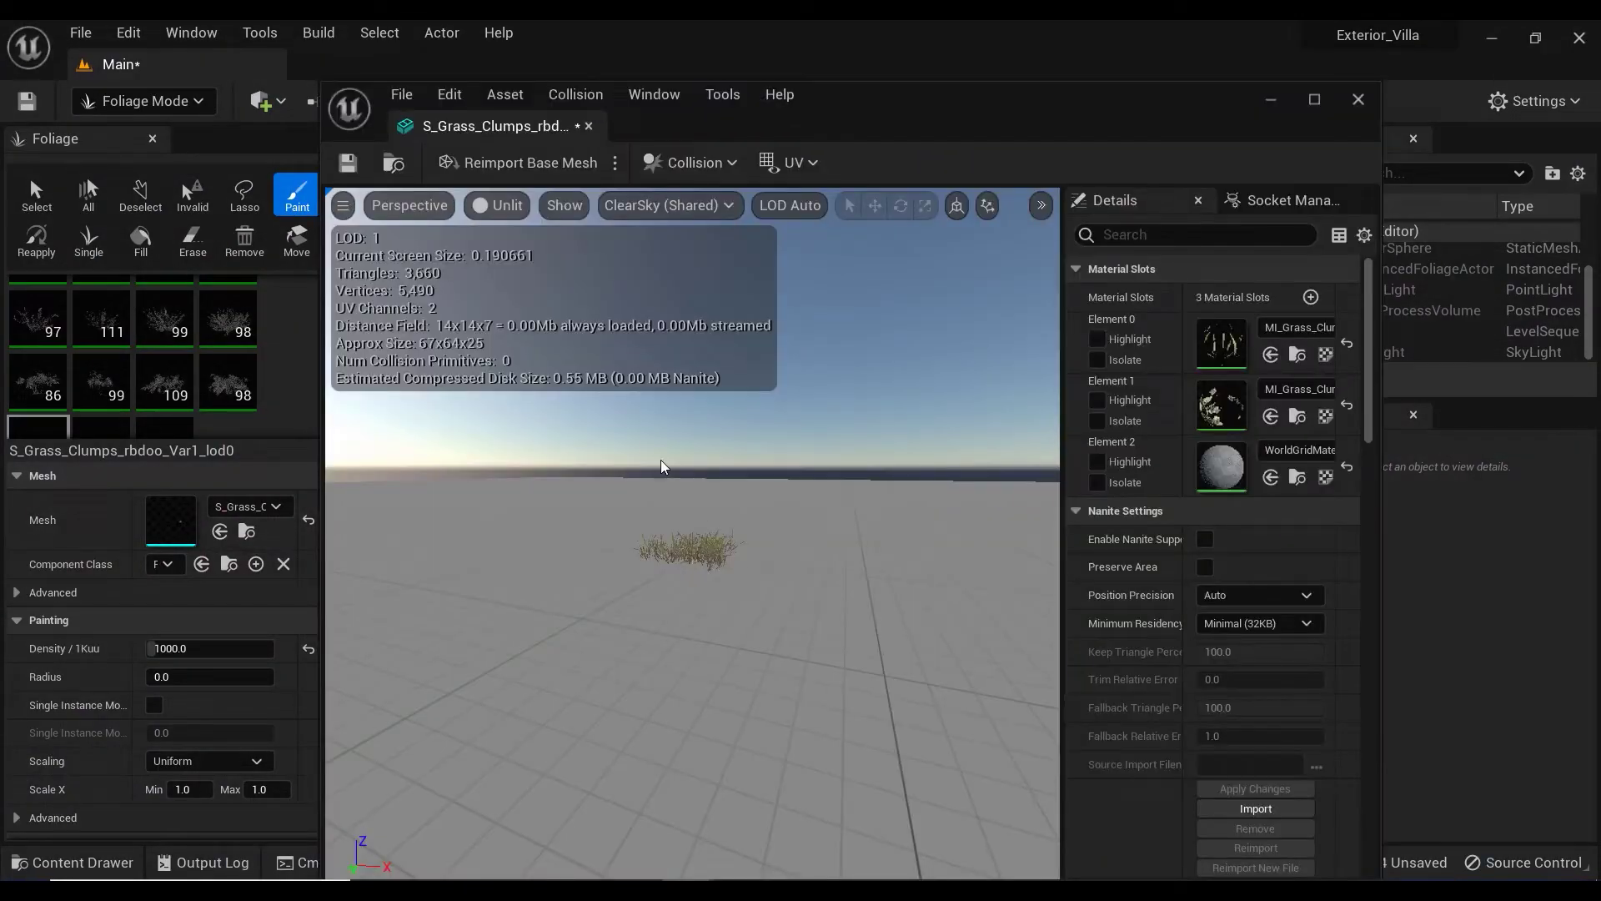
drag(922, 130, 751, 86)
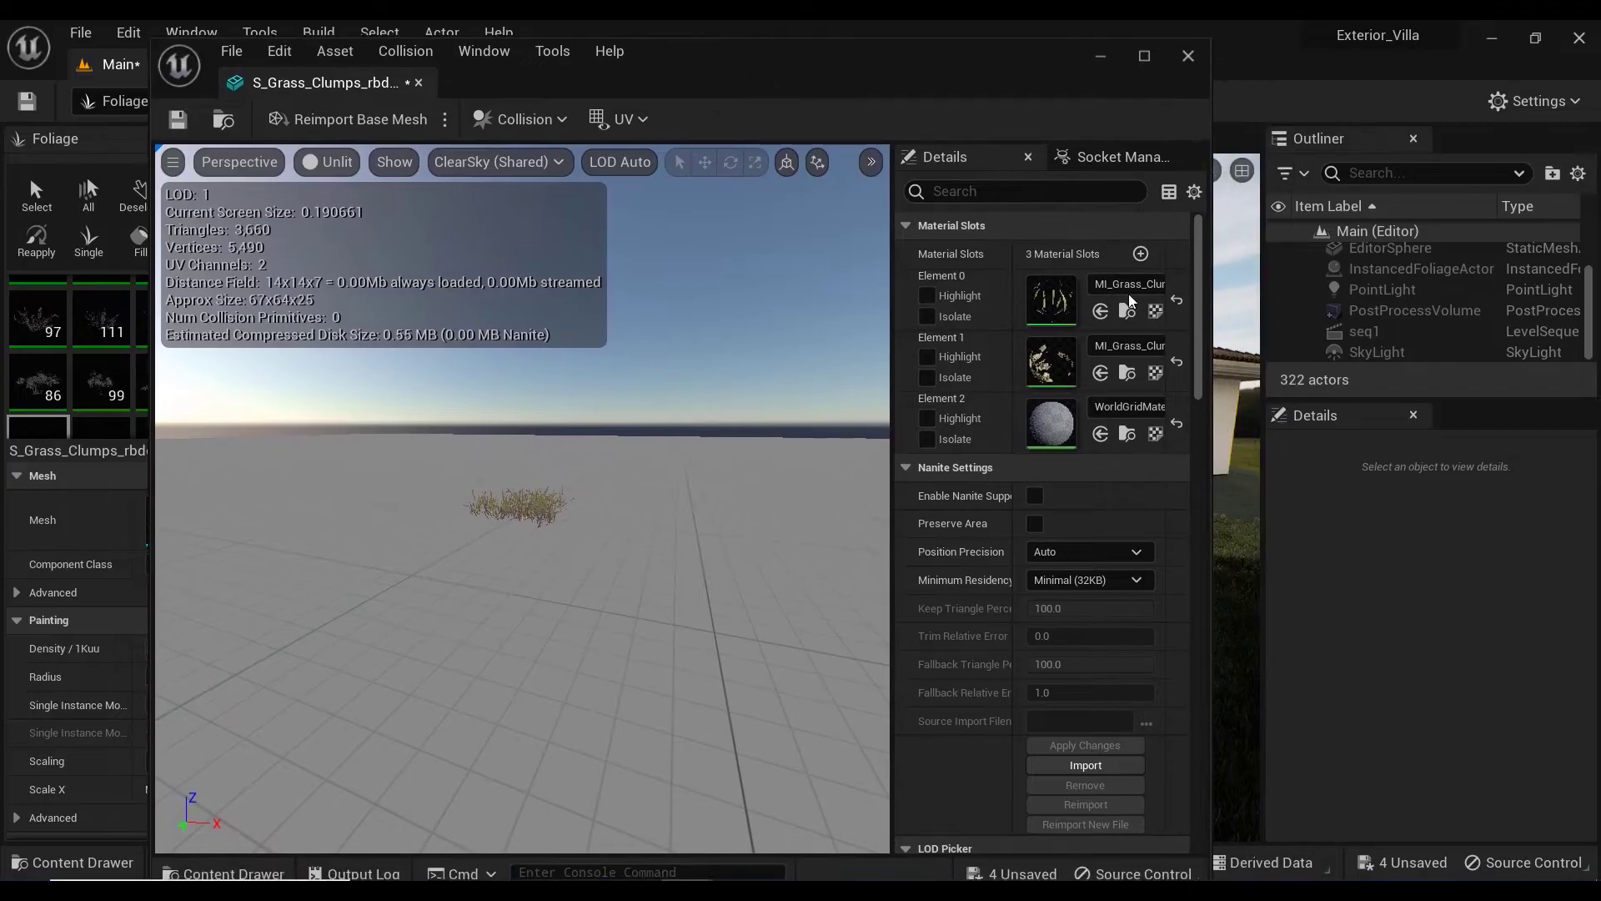
Step: Enable the Custom LOD Picker and untick LOD0, LOD1, LOD2 and LOD3
scroll(1201, 338, down, 2)
drag(1201, 338, 1201, 438)
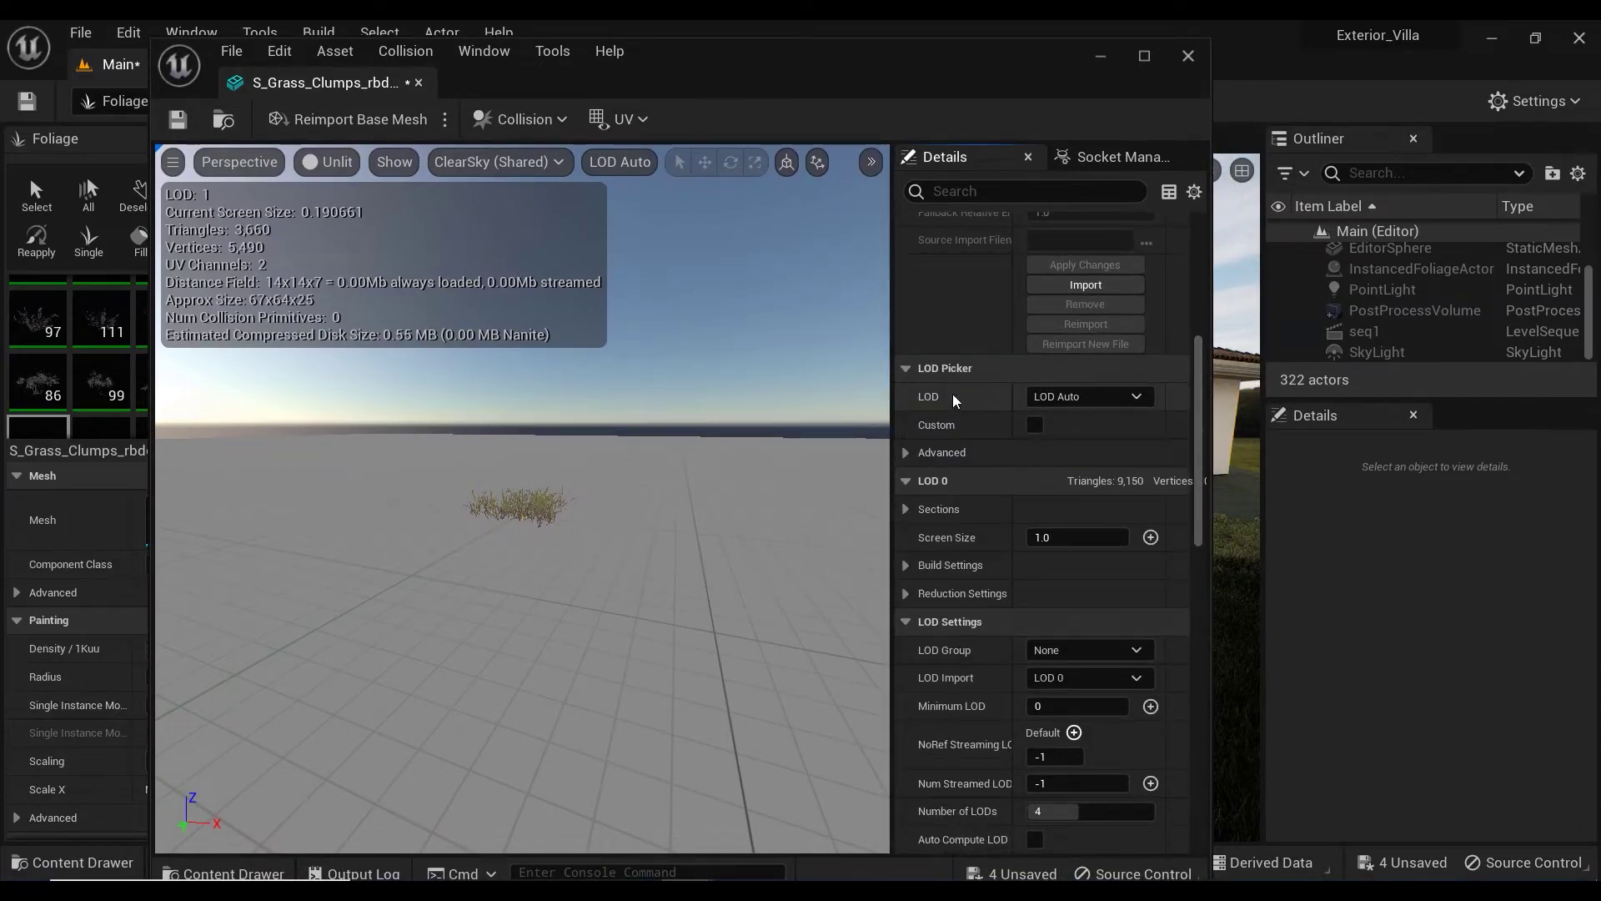
click(1034, 425)
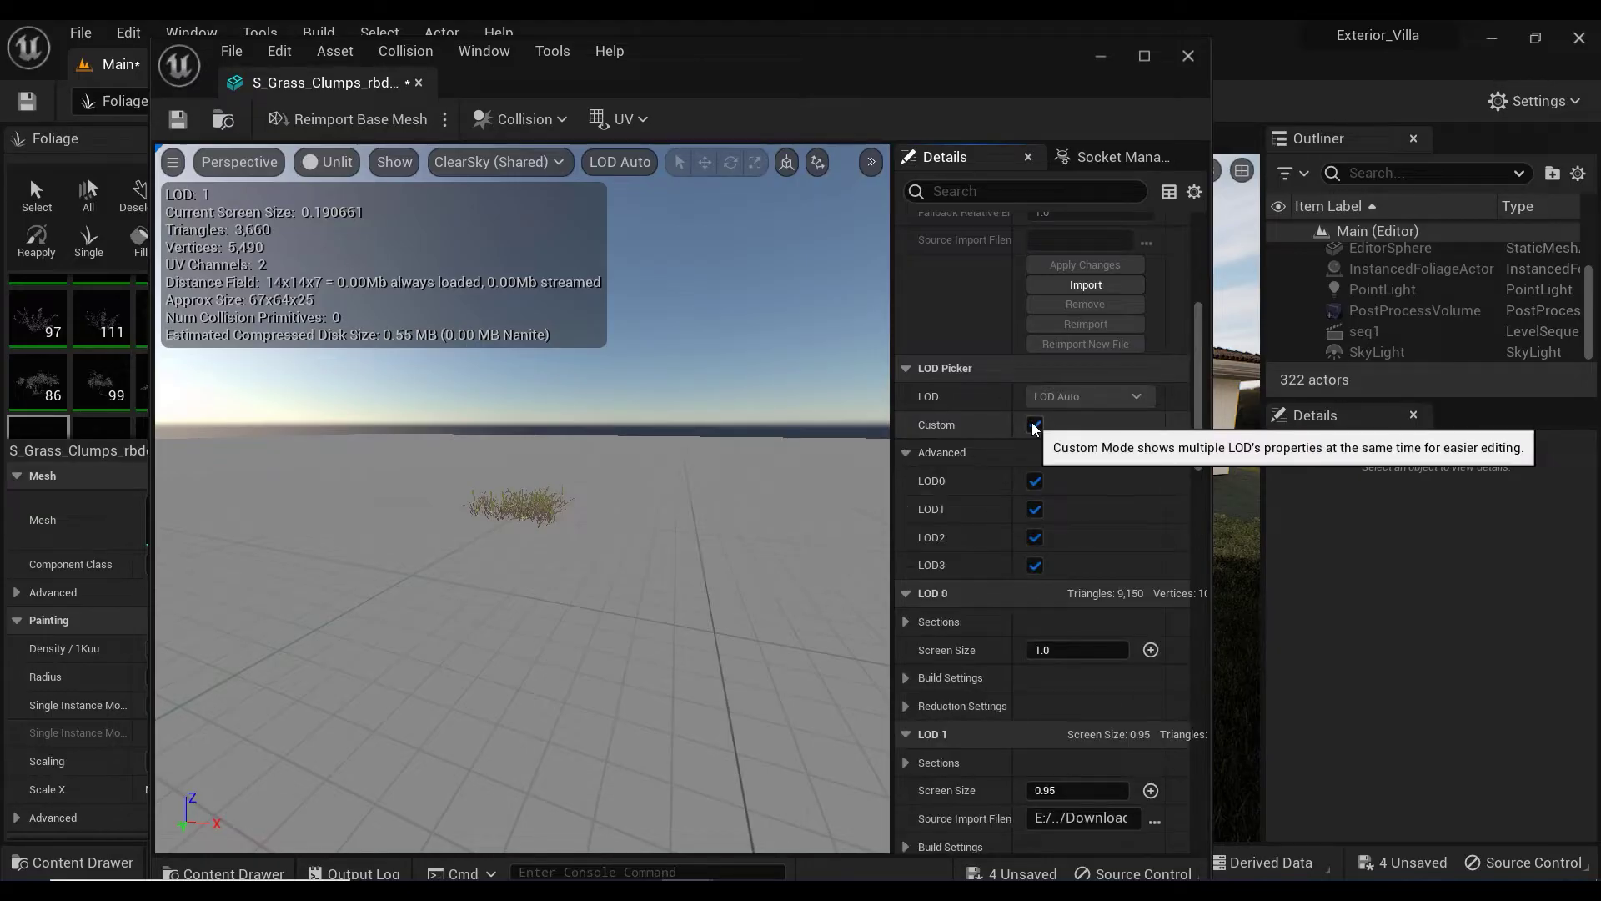
click(1035, 482)
click(1035, 509)
click(1035, 537)
click(1035, 566)
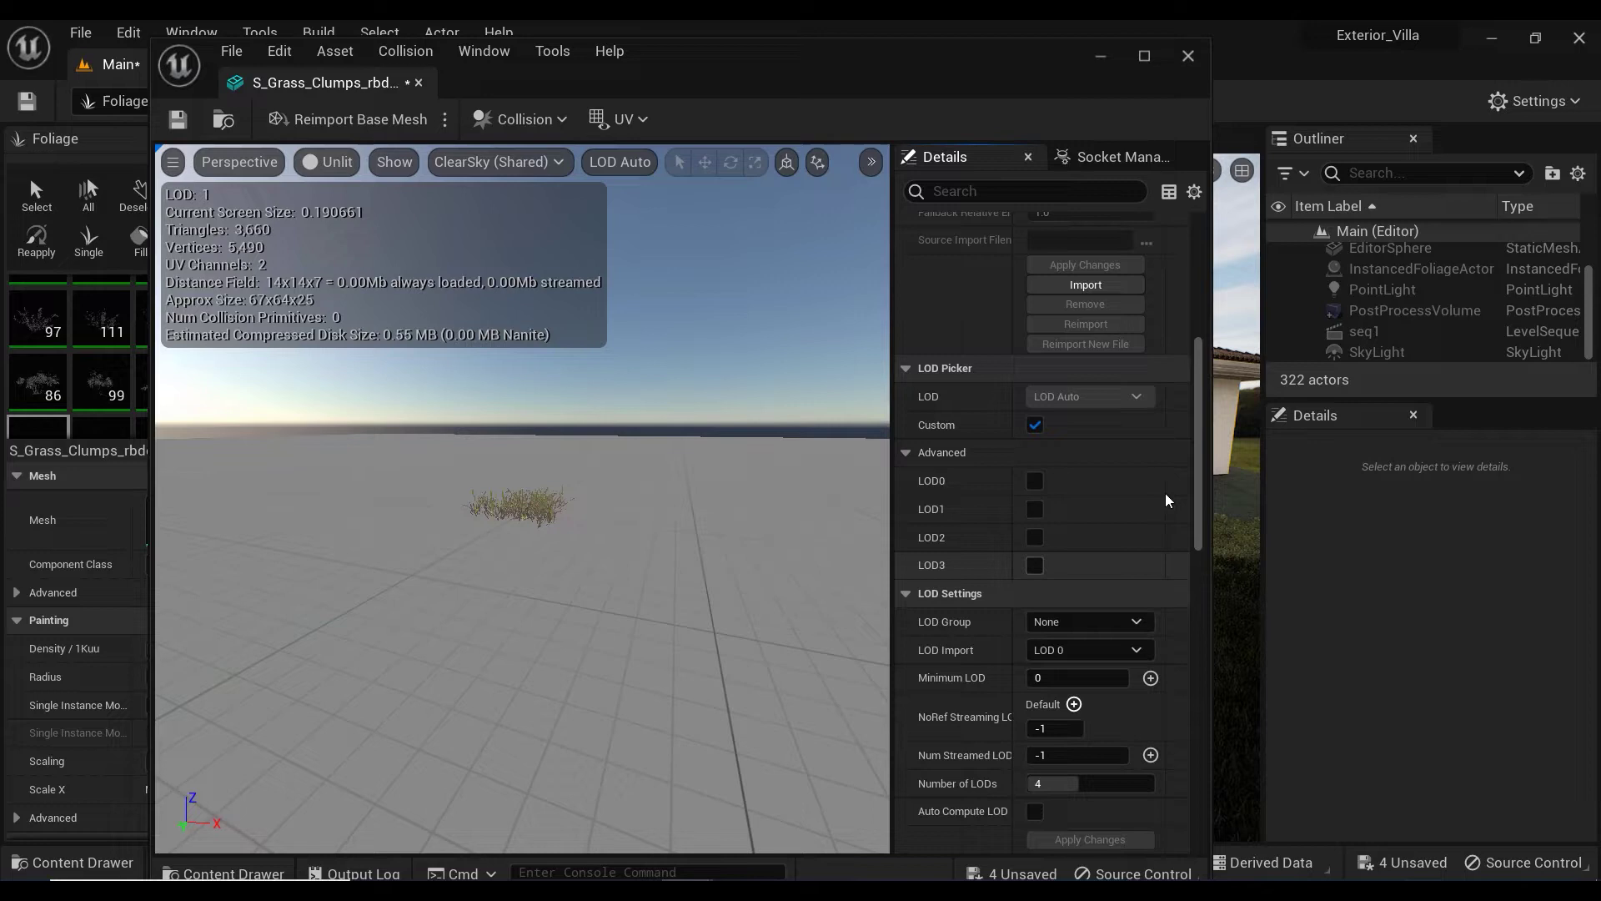
Step: Set Number of LODs to 1, apply the changes, and close the mesh editor
drag(1201, 439, 1201, 465)
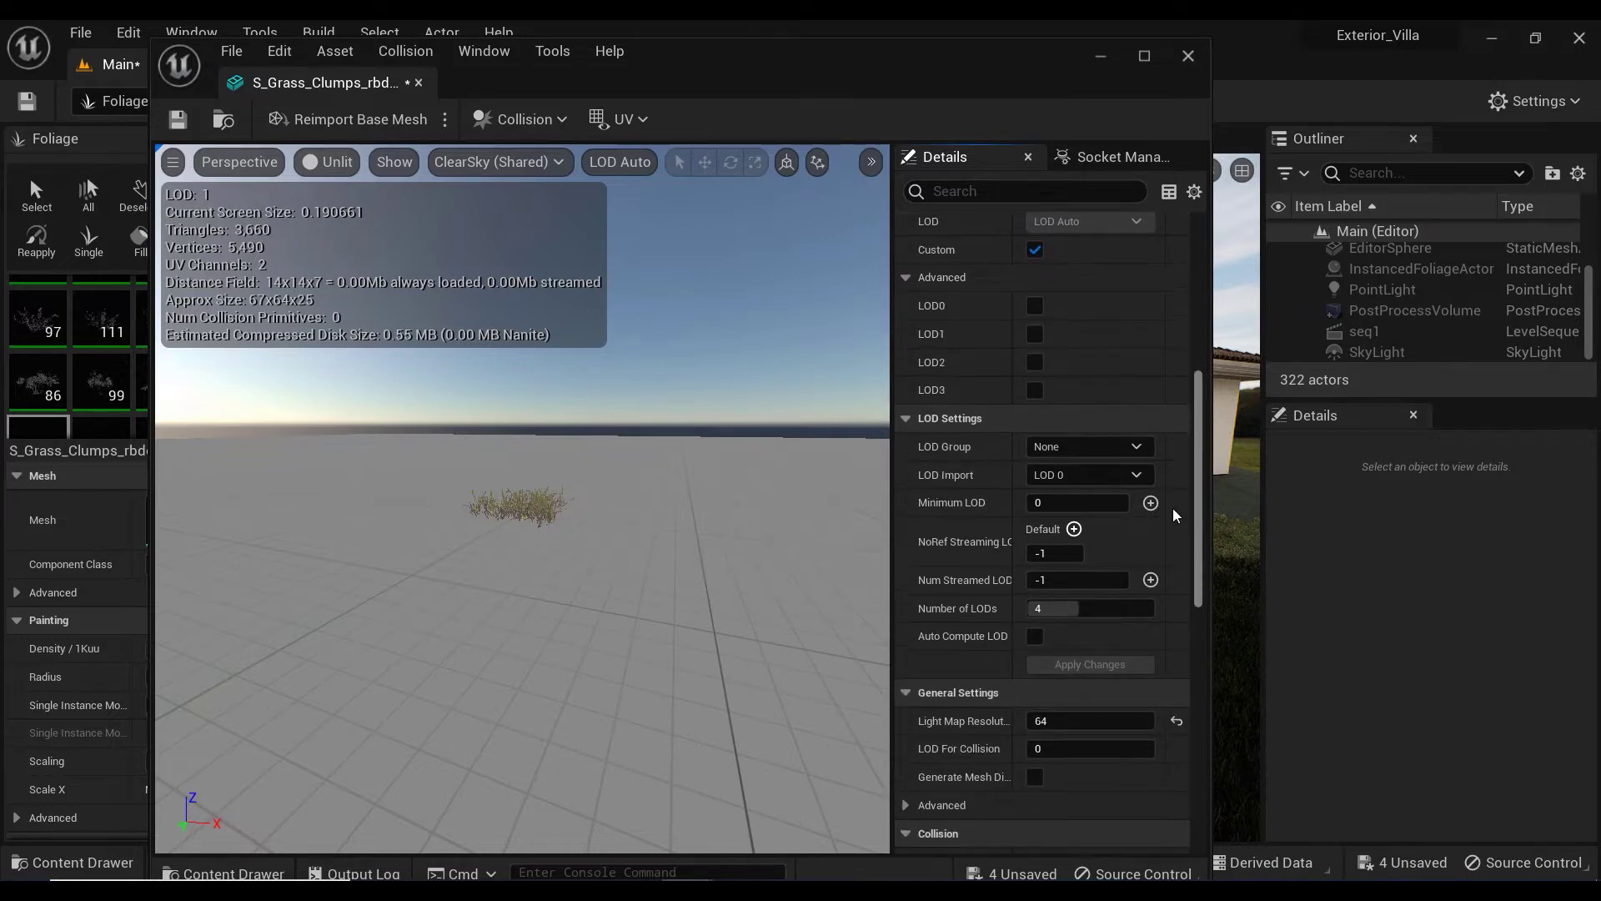
click(1050, 613)
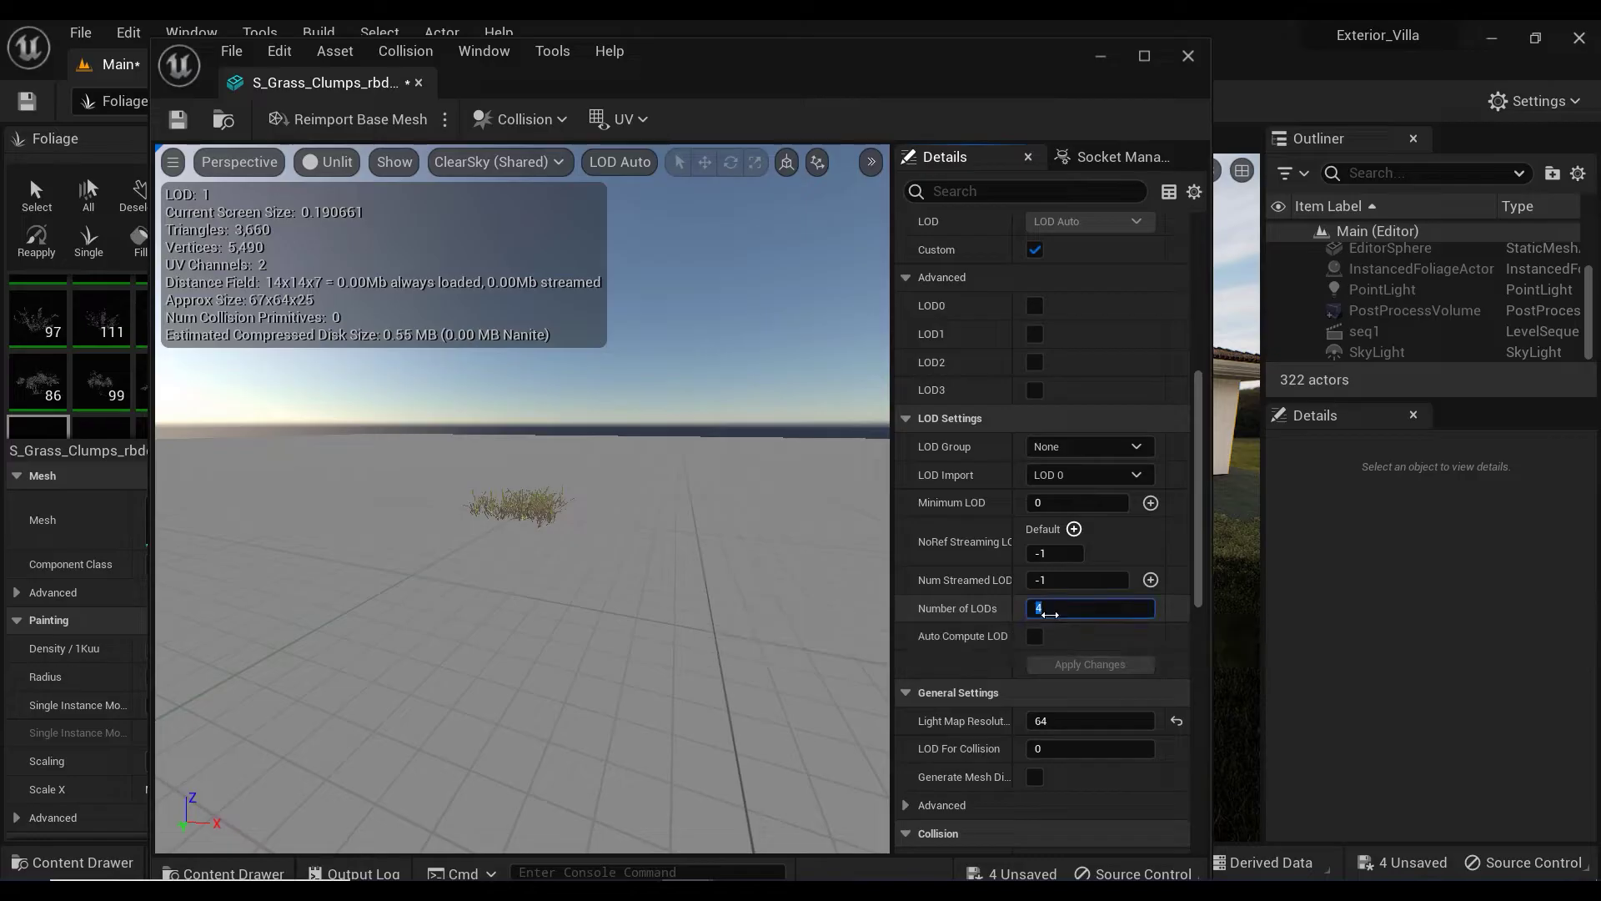
key(Return)
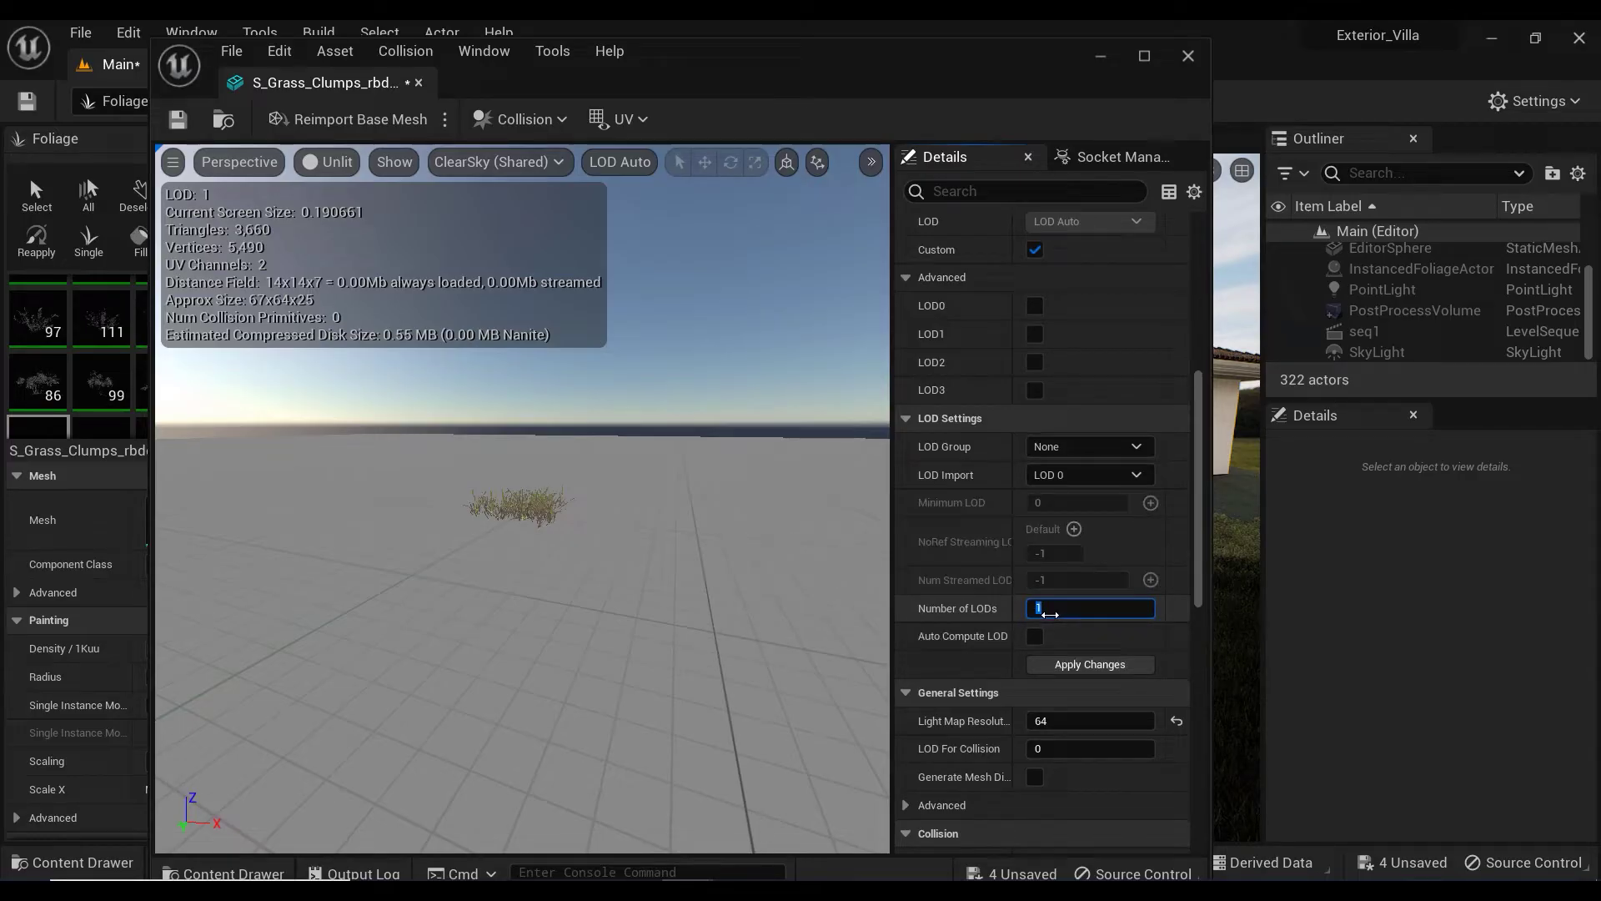
drag(910, 69, 243, 134)
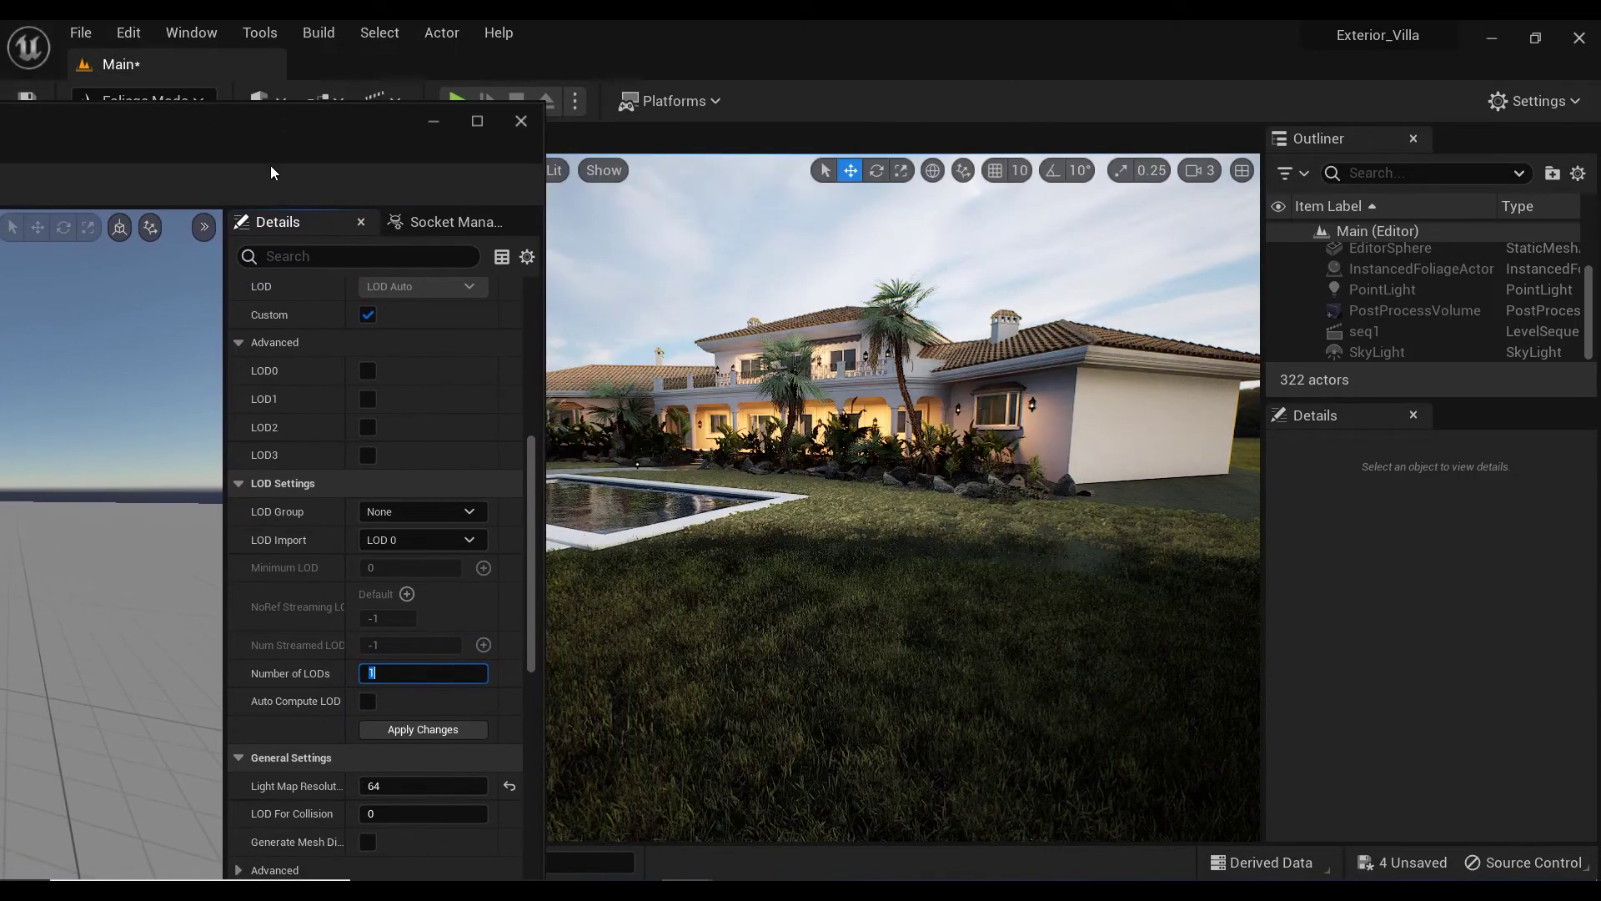
click(435, 730)
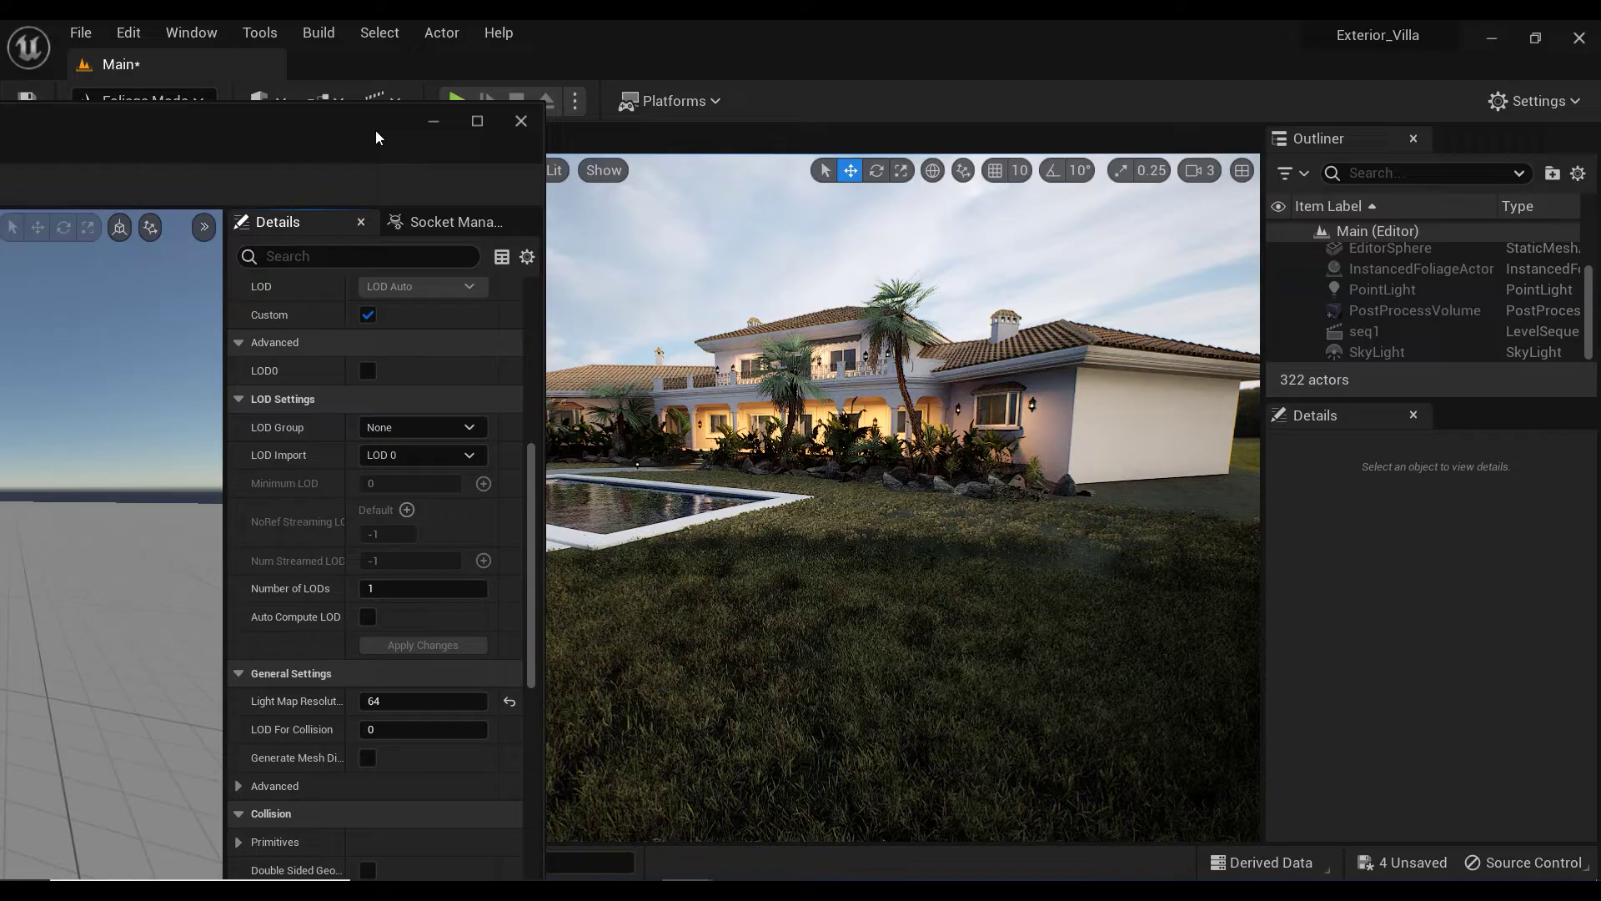
drag(376, 130, 958, 136)
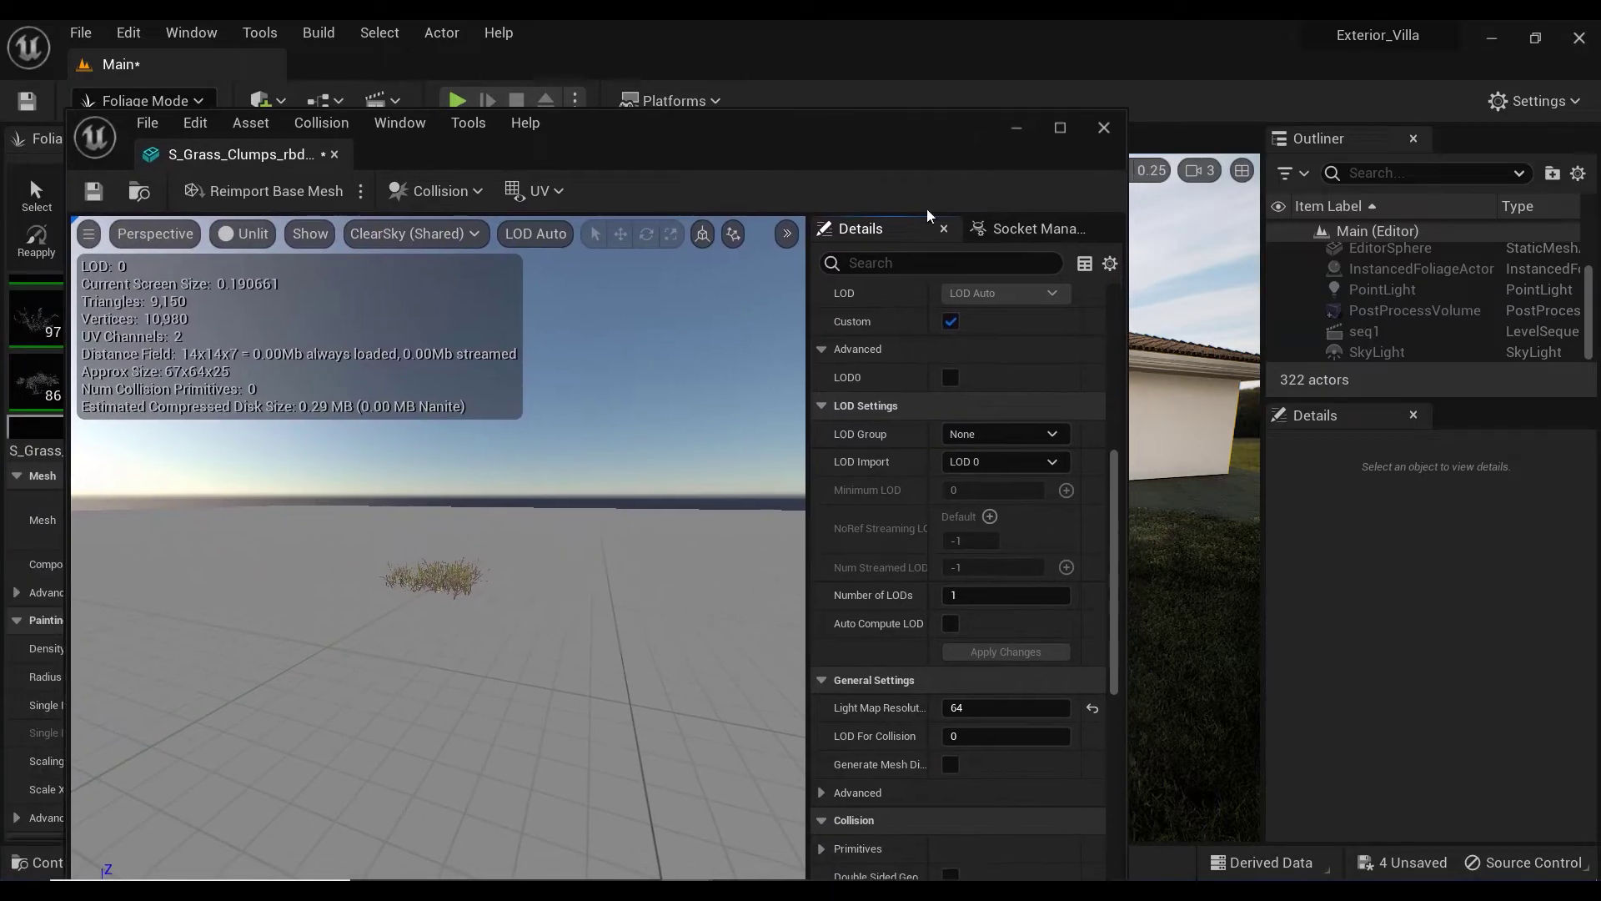
scroll(436, 575, up, 8)
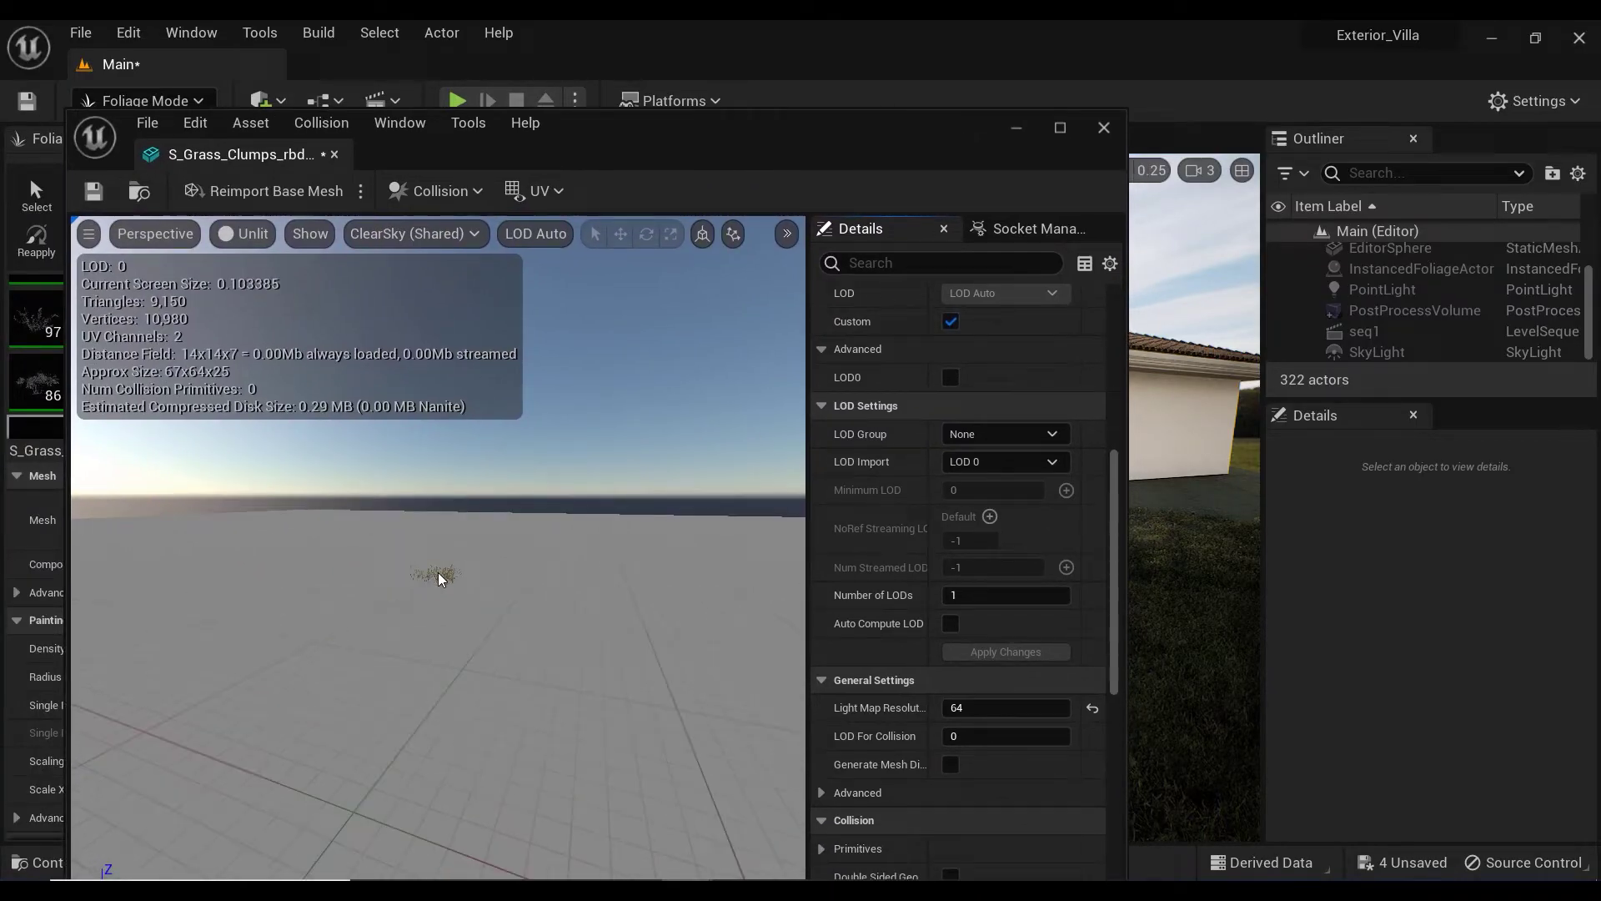
scroll(441, 578, down, 10)
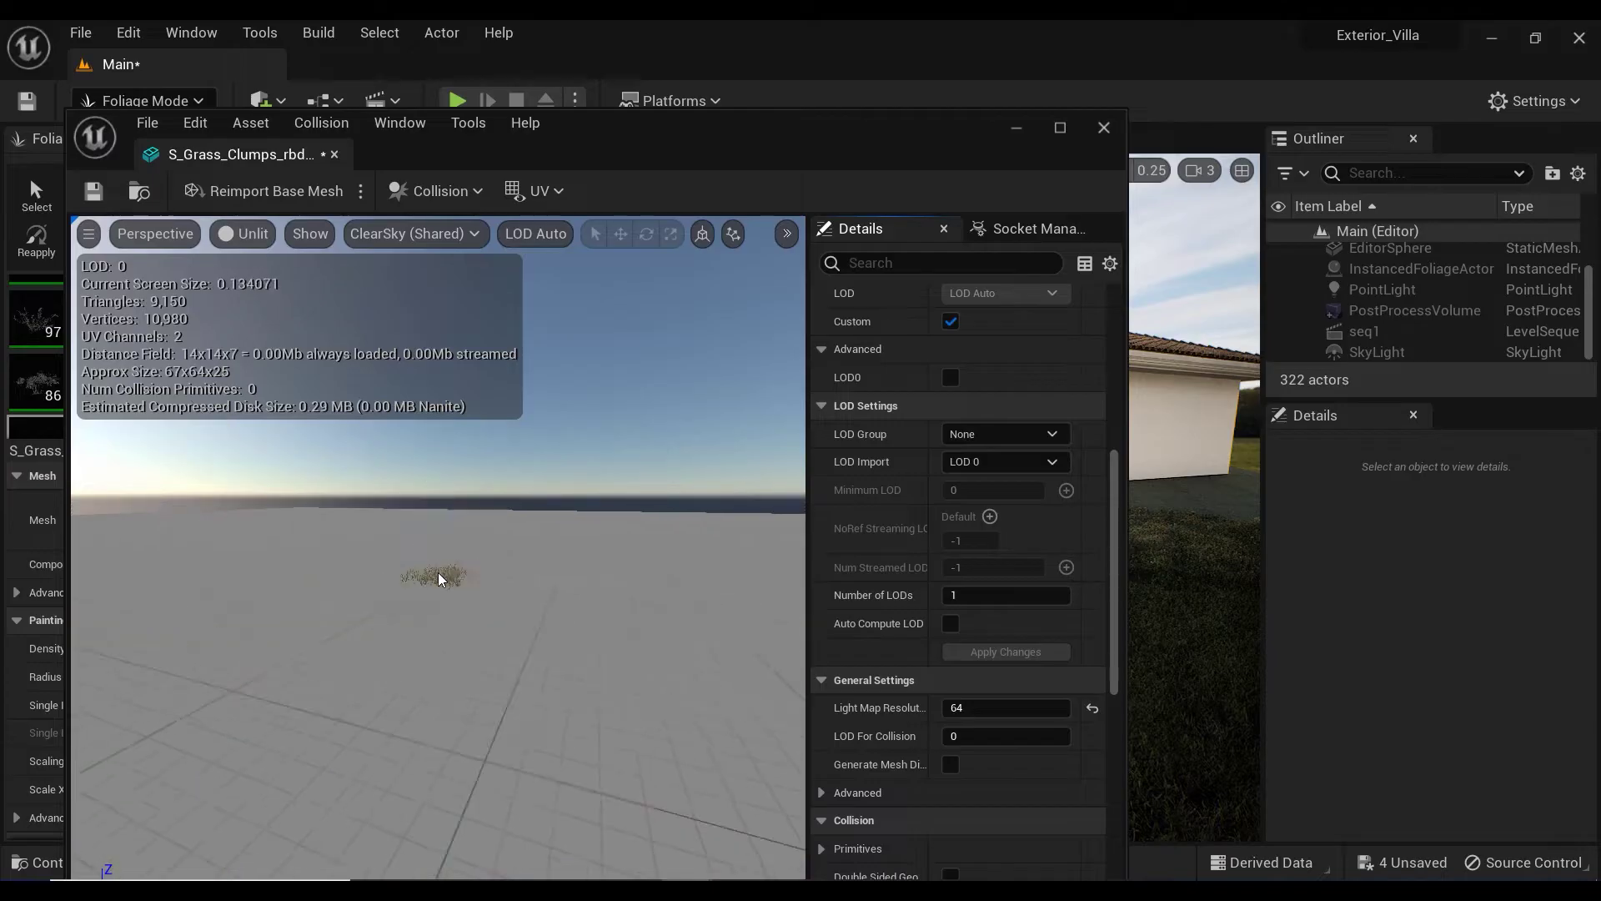
click(1105, 130)
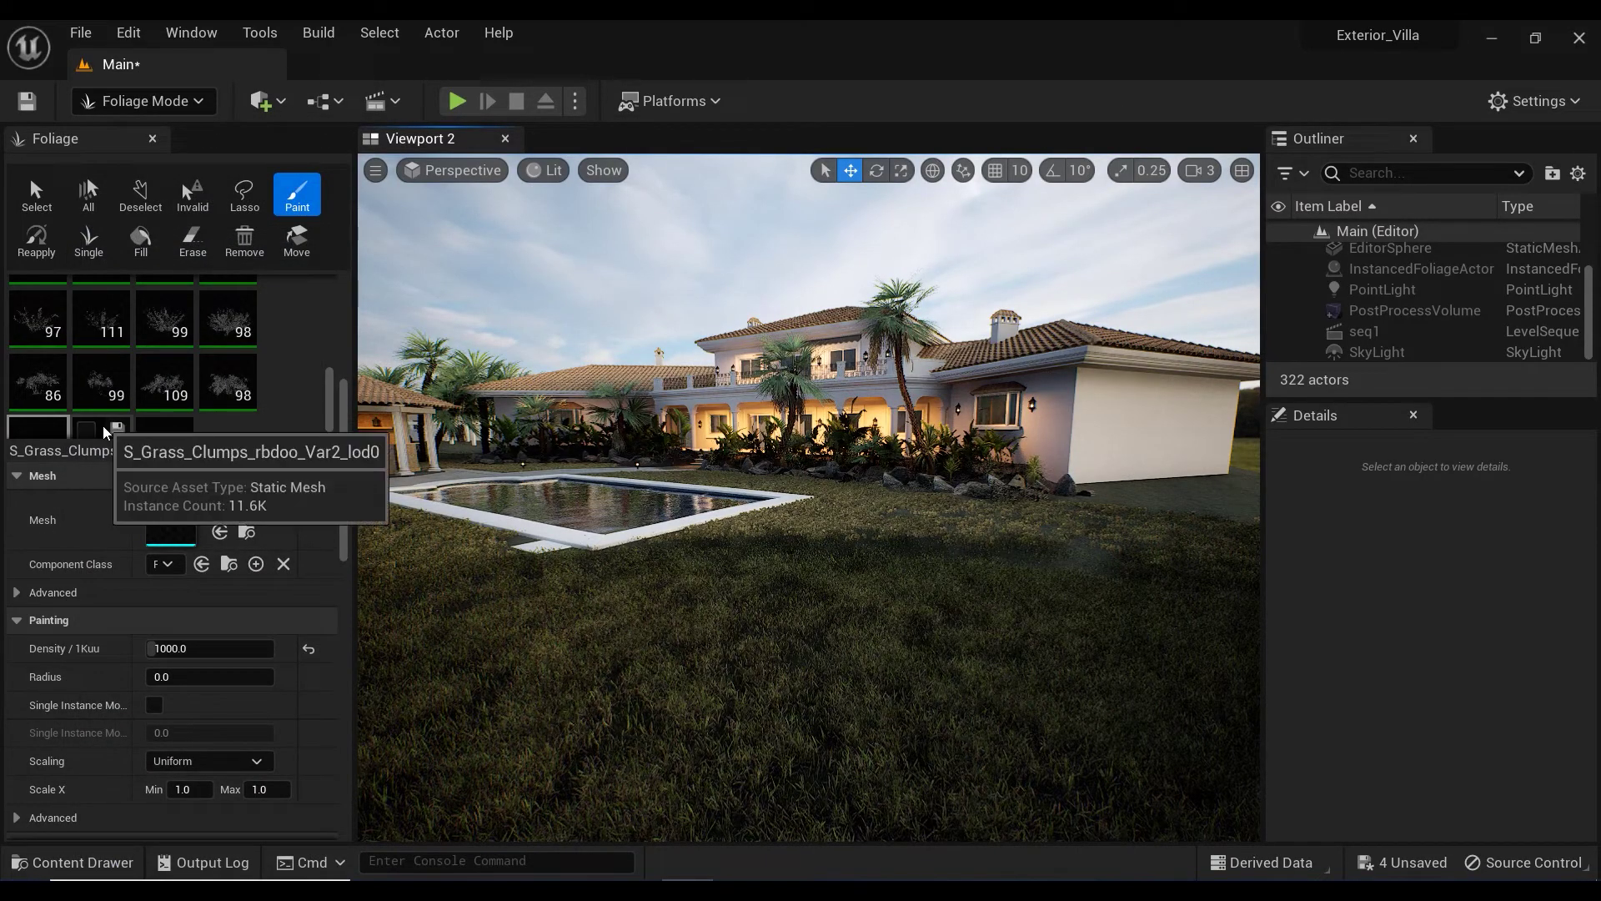
Step: Open the Var2 grass mesh and enable Custom LOD selection with LOD0–LOD3 unticked
click(101, 429)
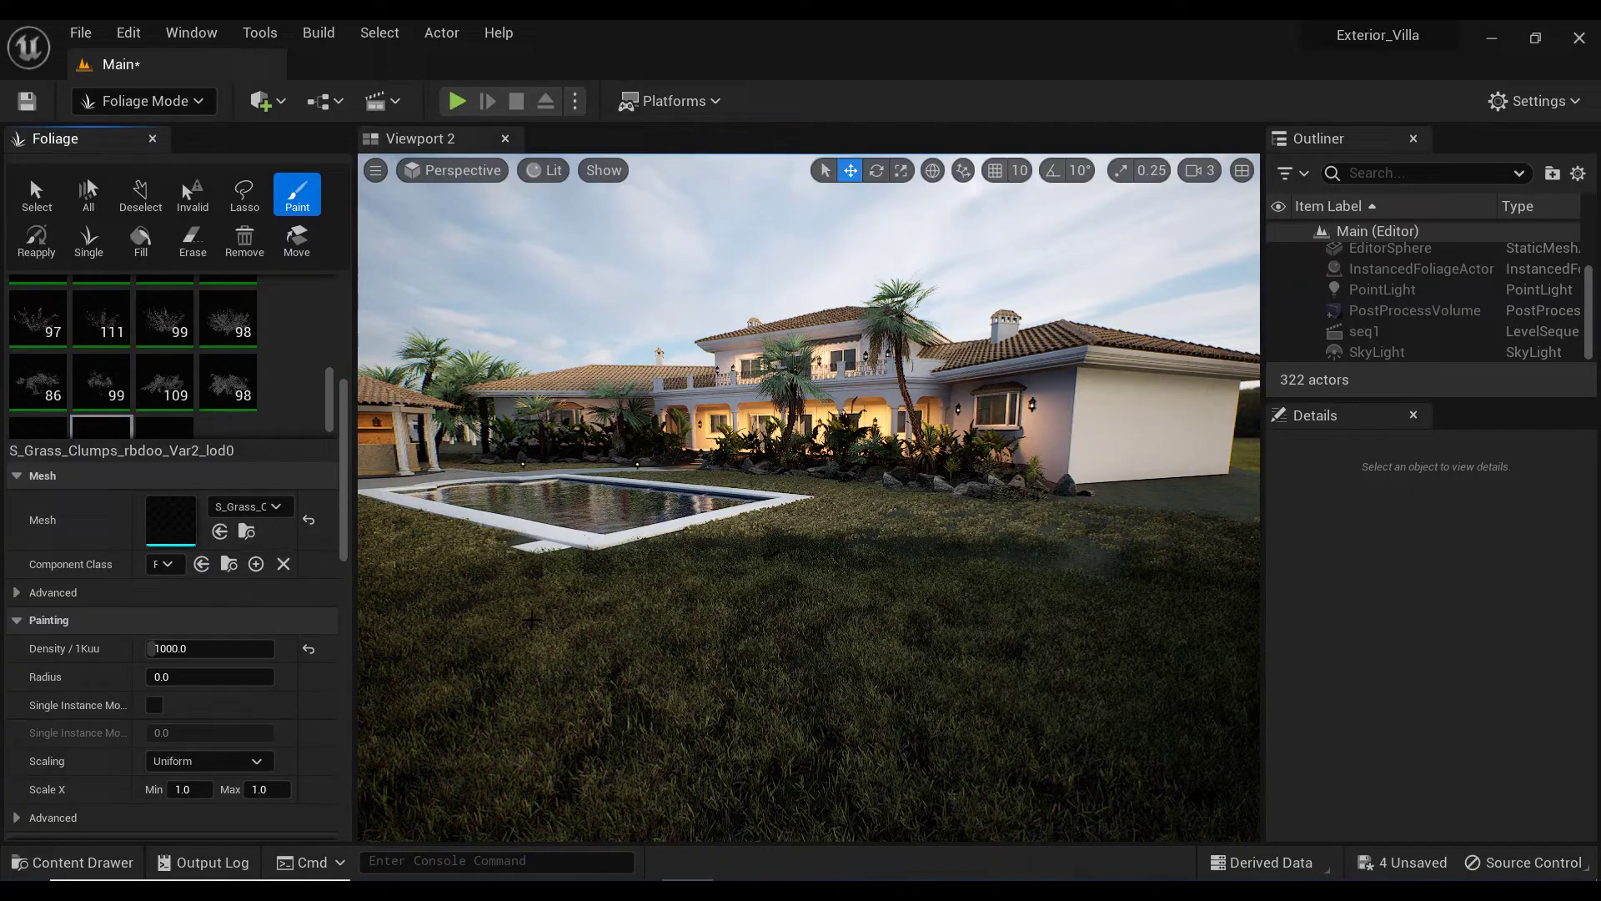
double_click(214, 532)
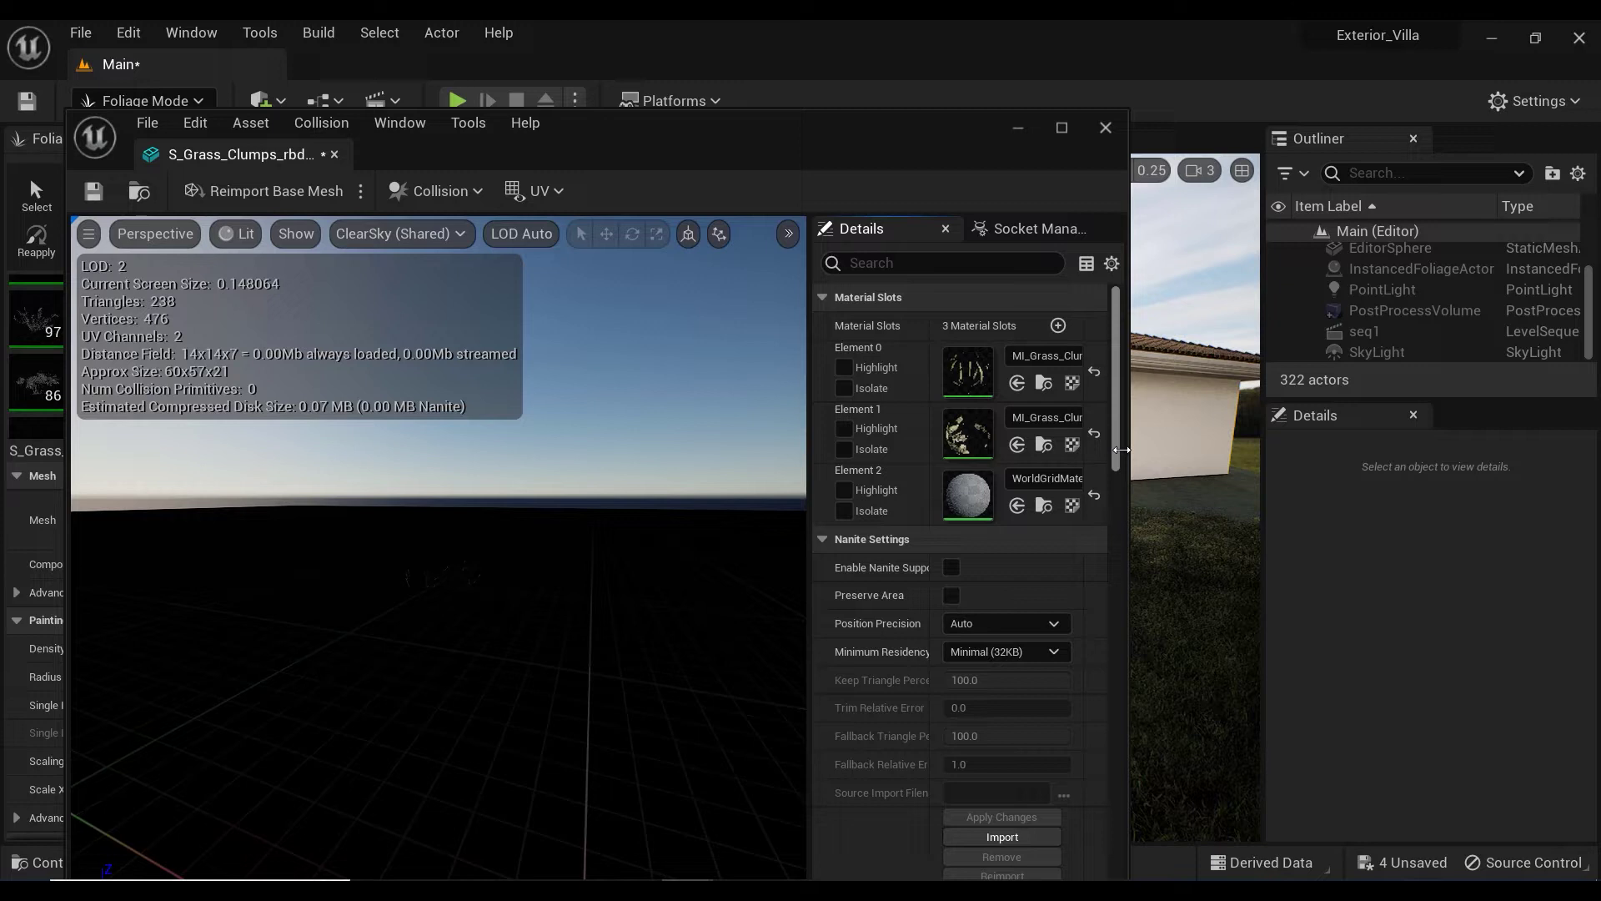
scroll(1038, 513, down, 12)
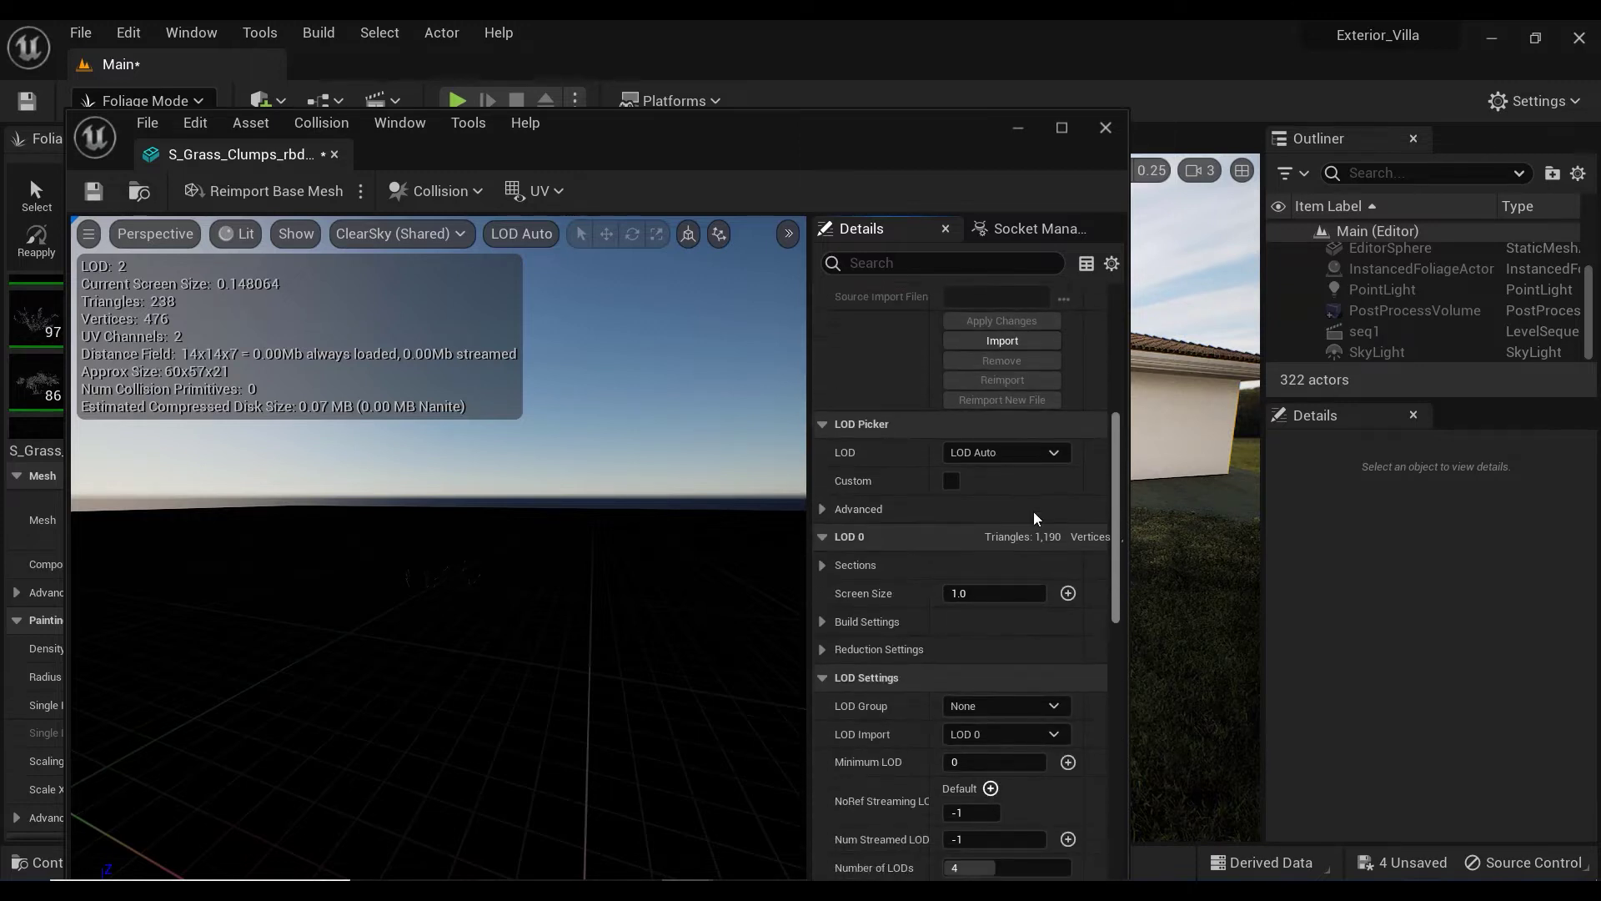
click(952, 489)
click(952, 545)
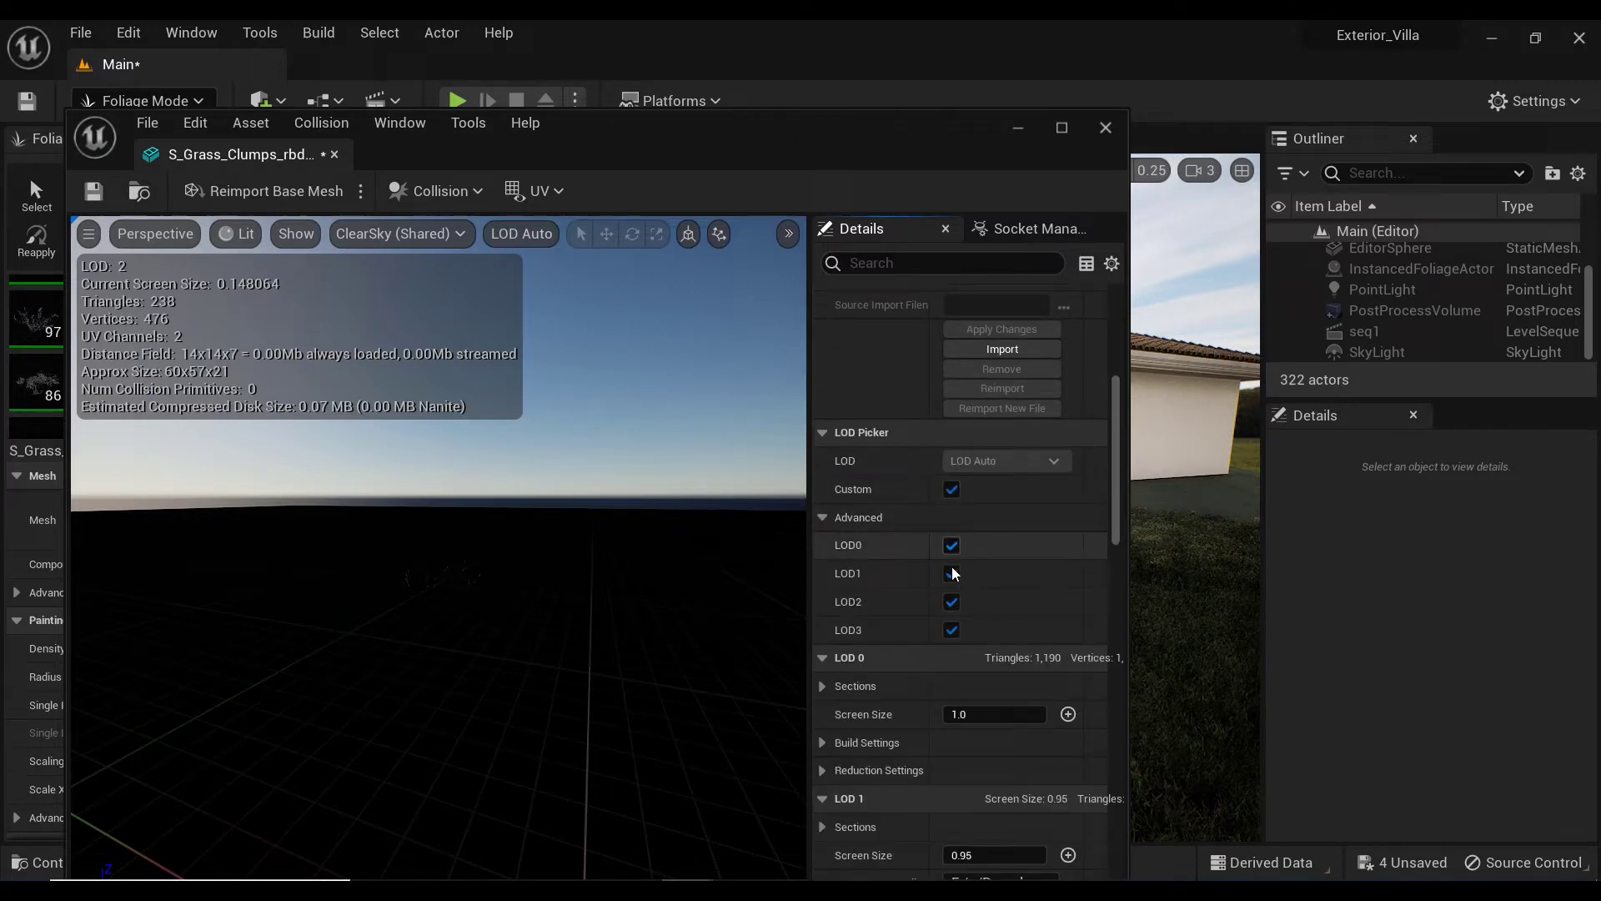
click(951, 602)
click(951, 630)
click(952, 573)
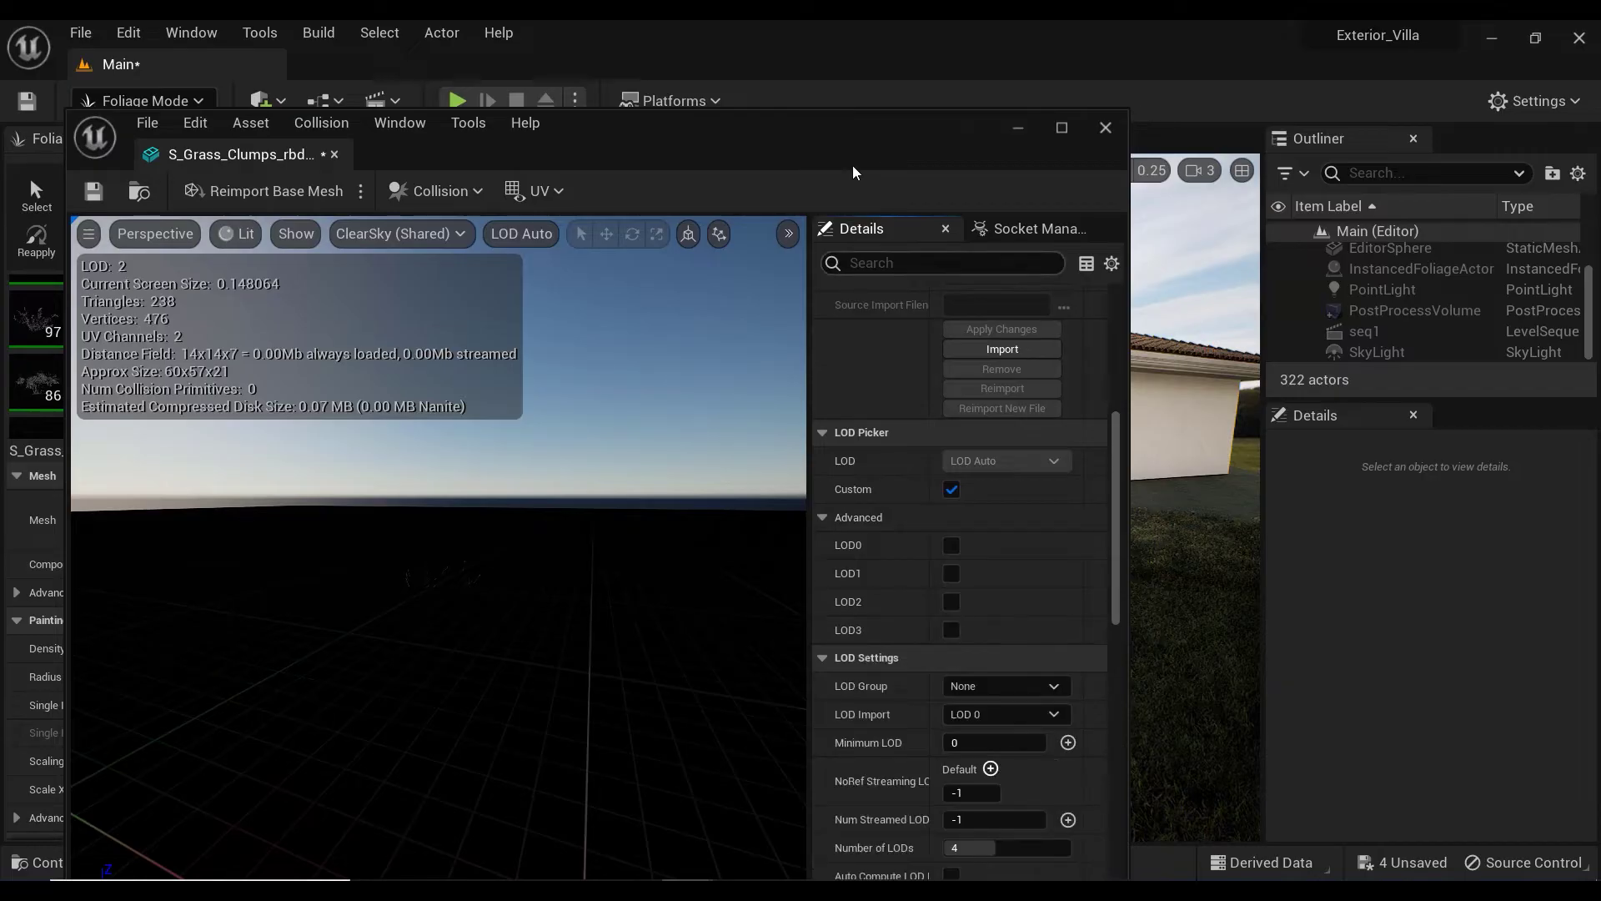
Step: Set Number of LODs to 1, apply the changes, and close the mesh editor
drag(762, 133, 226, 46)
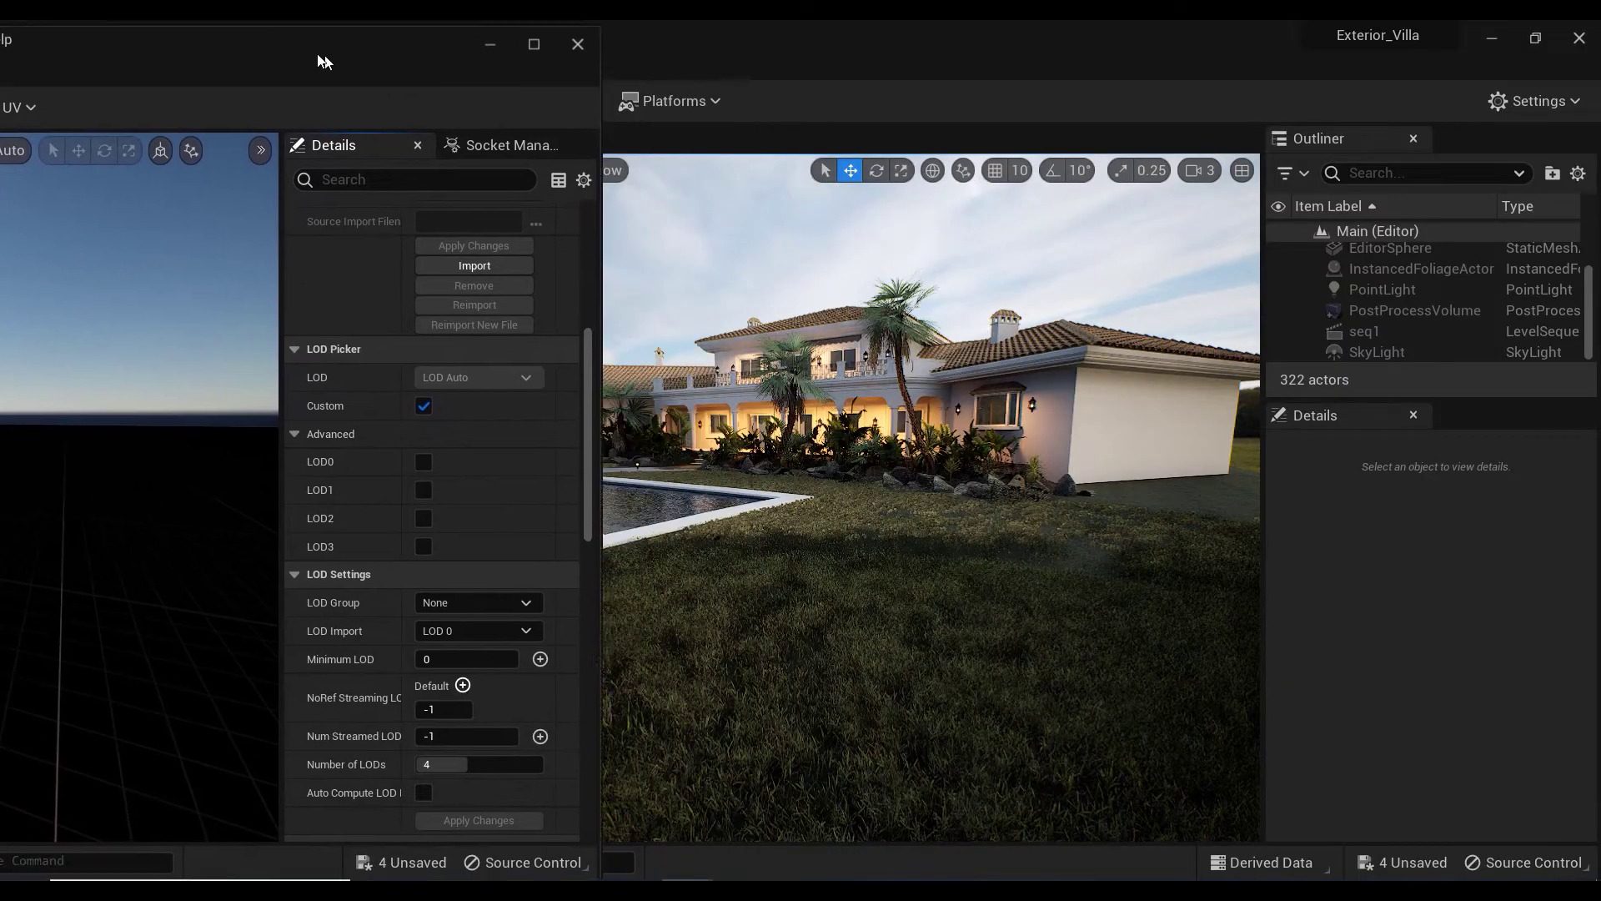
click(460, 762)
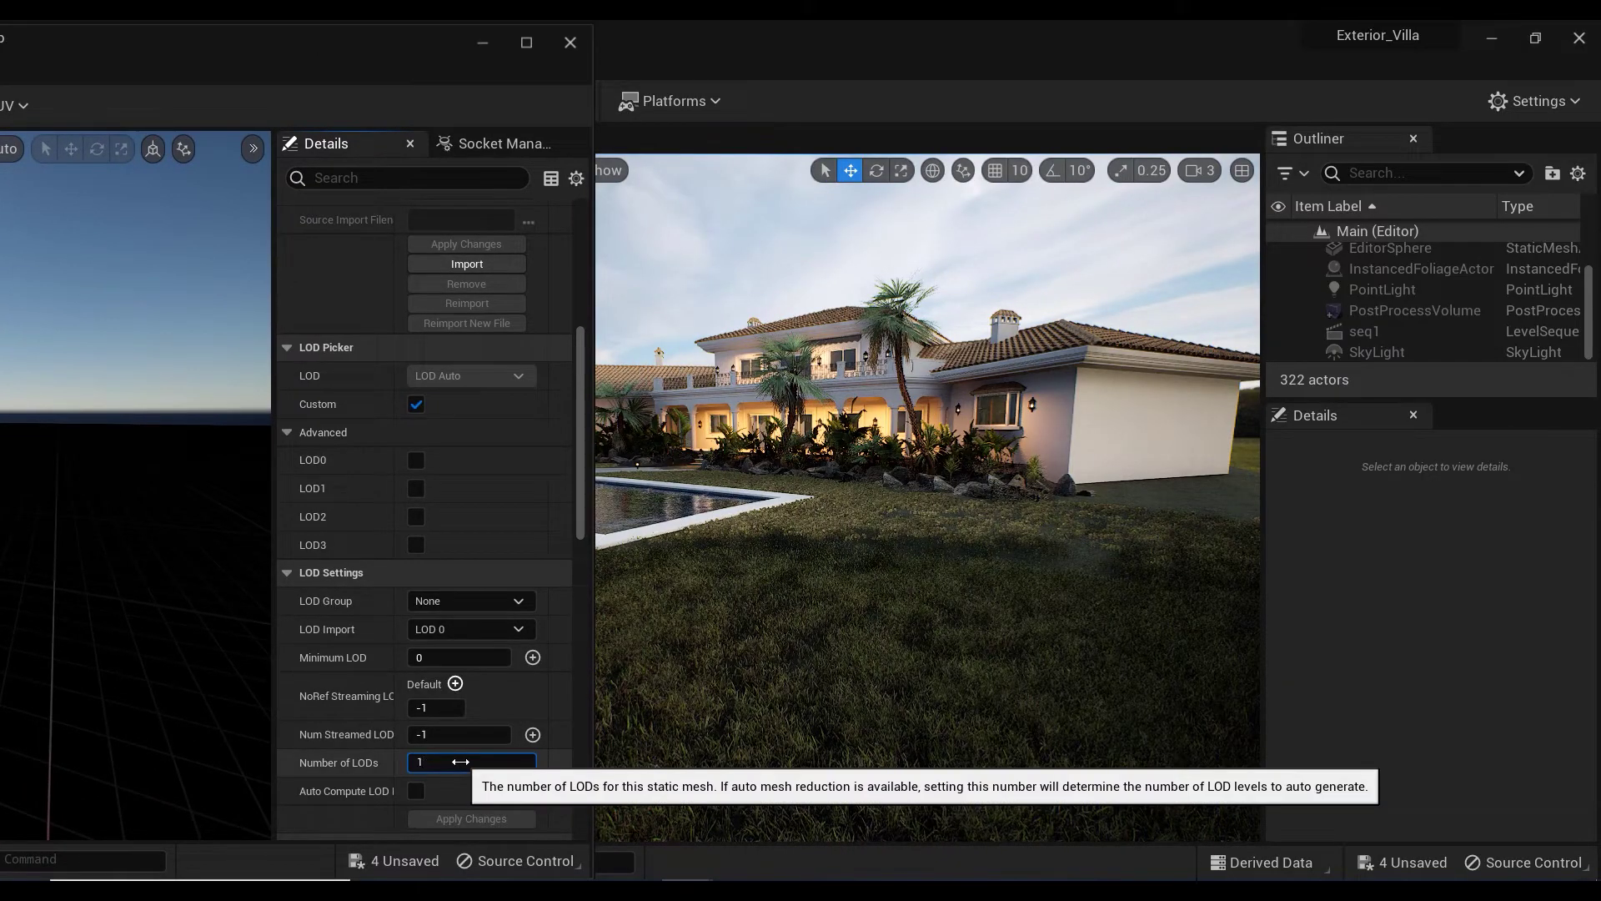
click(444, 819)
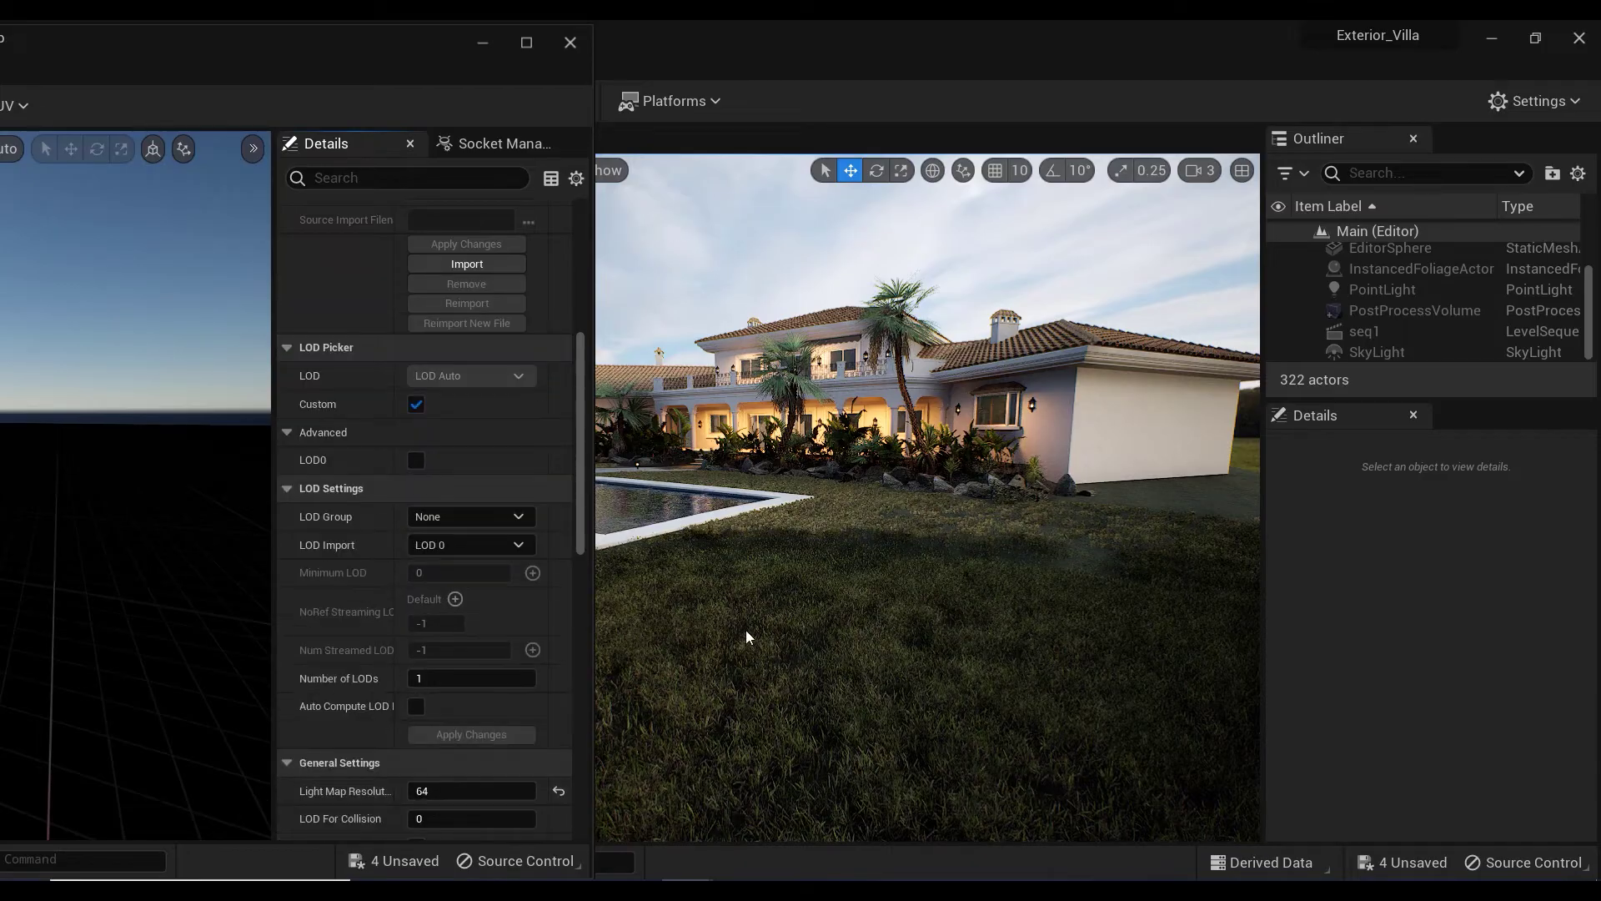
click(580, 46)
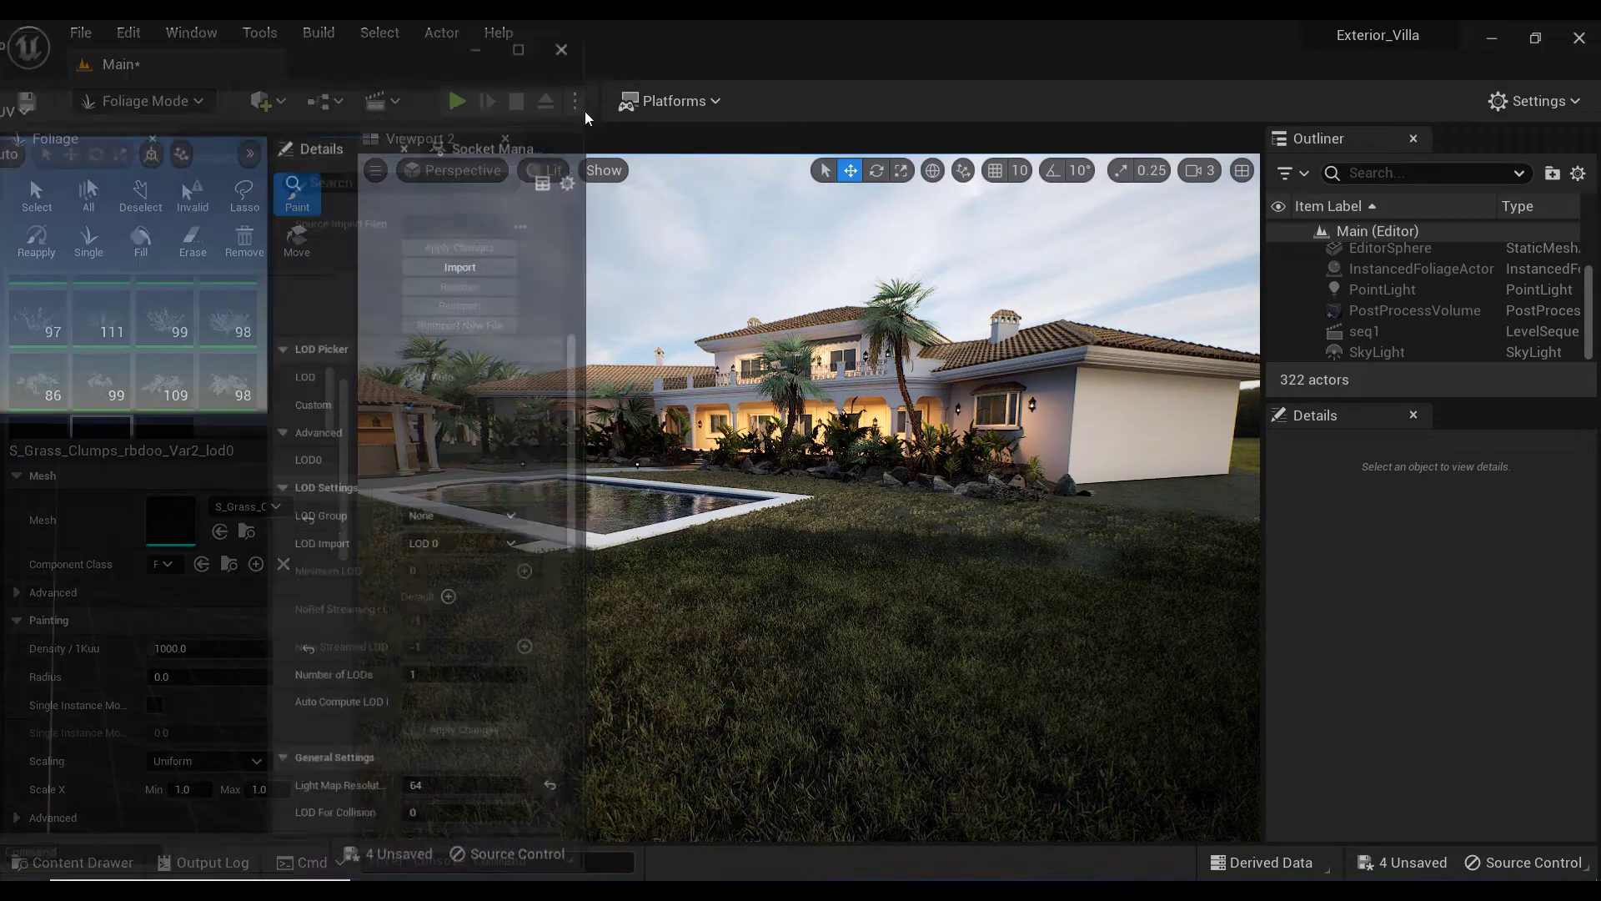
Step: Open the Var3 grass mesh, tick Custom, untick LOD0–LOD3, and apply Number of LODs 1
click(171, 429)
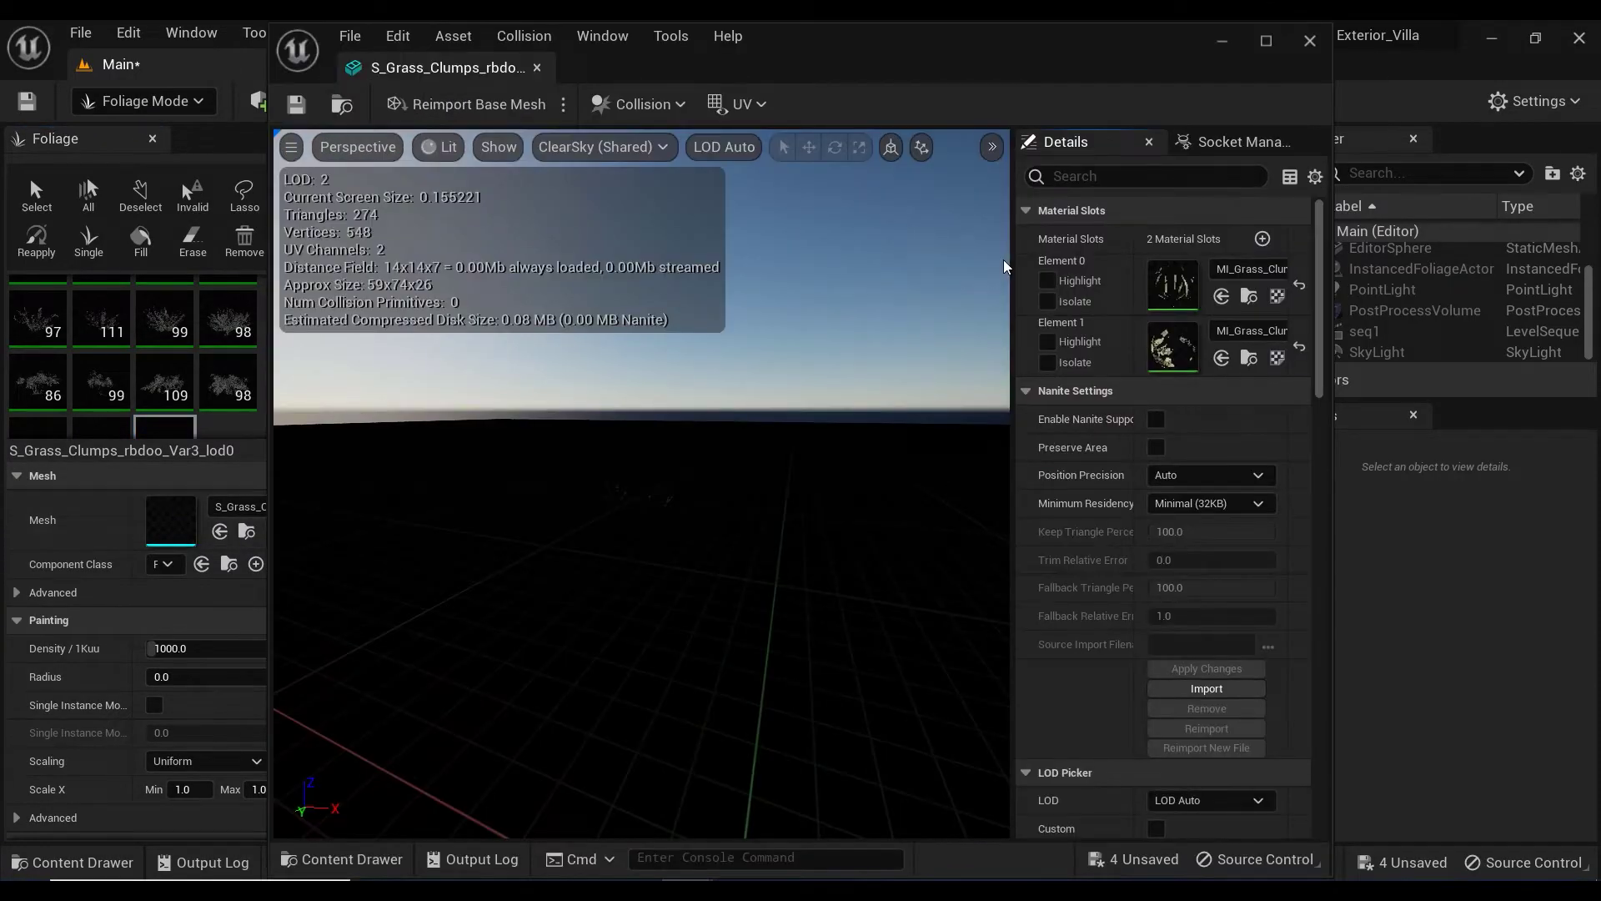
drag(1031, 73, 250, 89)
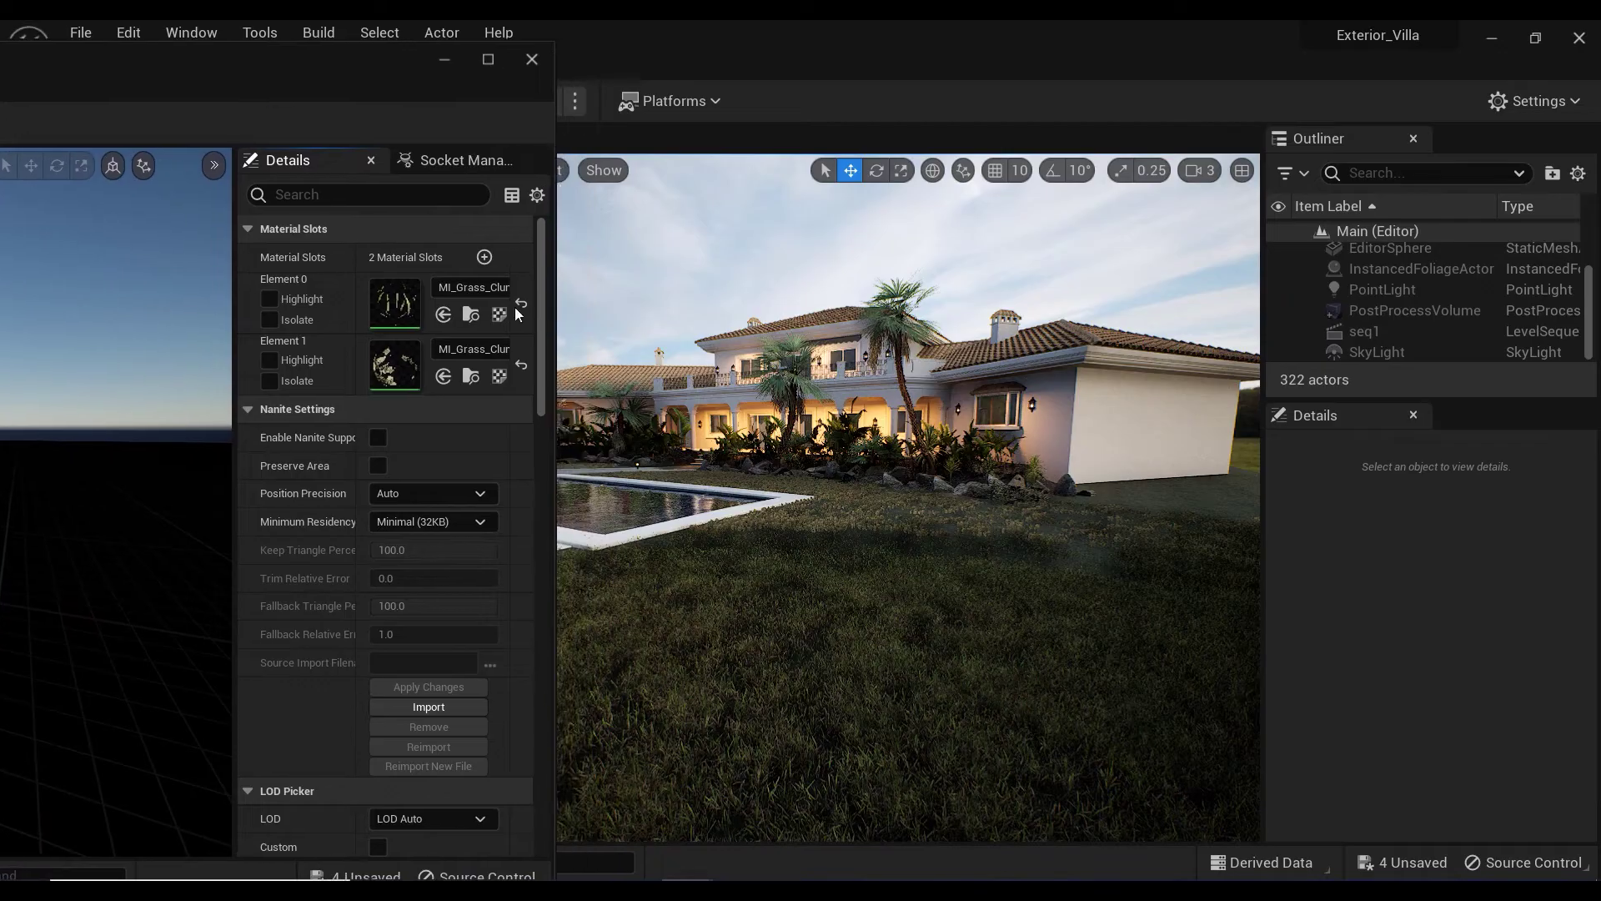
scroll(542, 453, down, 5)
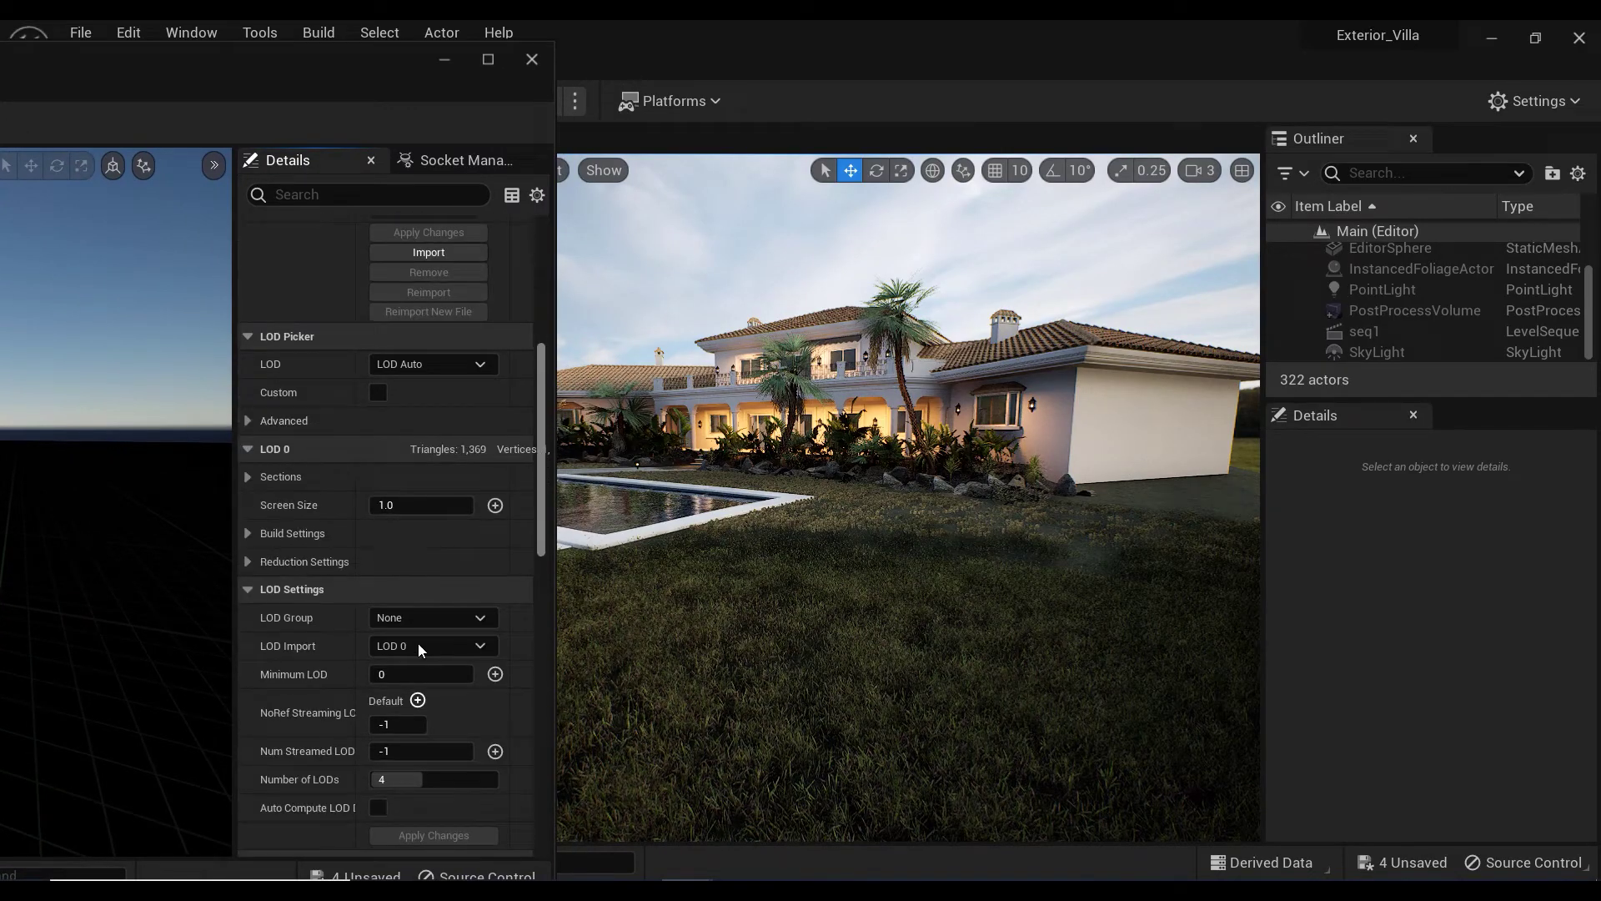
click(378, 391)
click(378, 448)
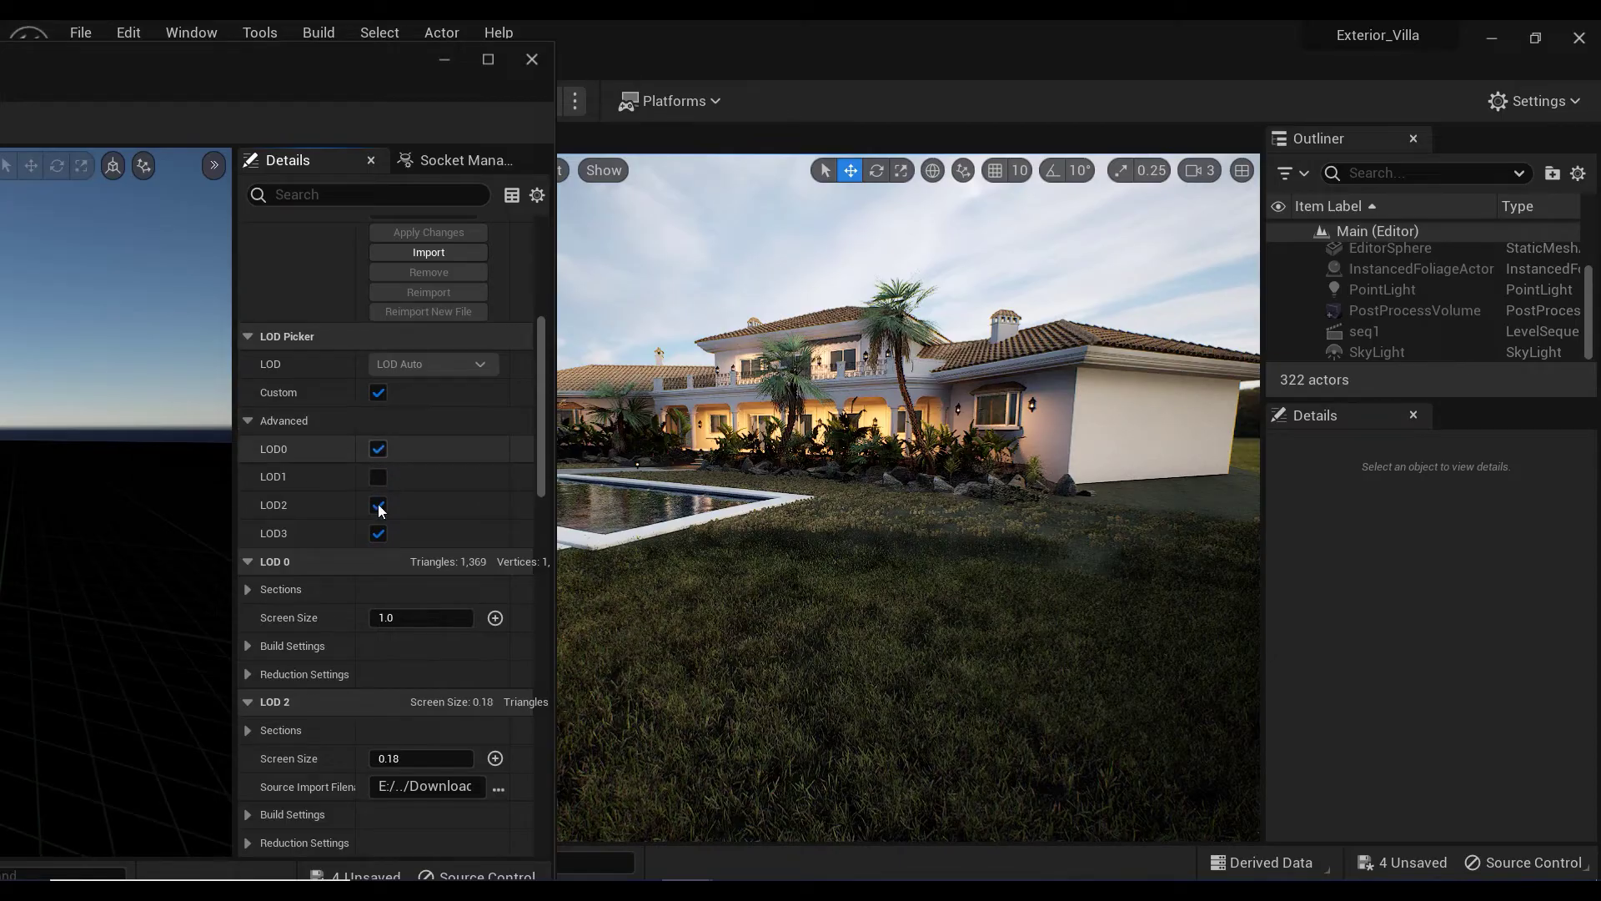
click(378, 477)
click(378, 505)
click(378, 532)
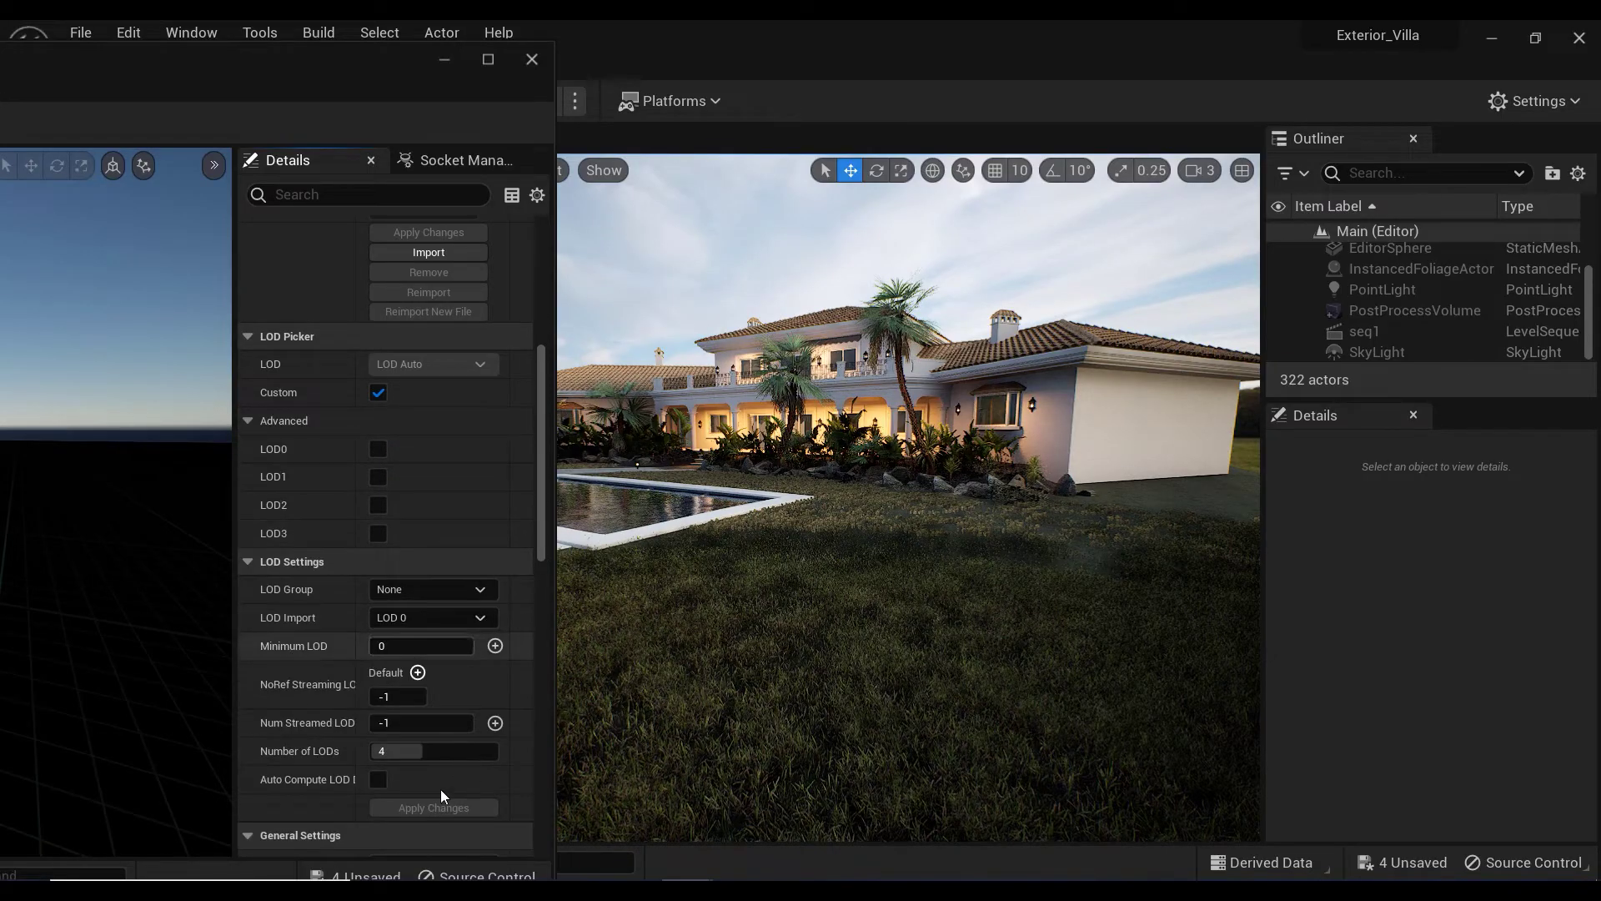
click(408, 752)
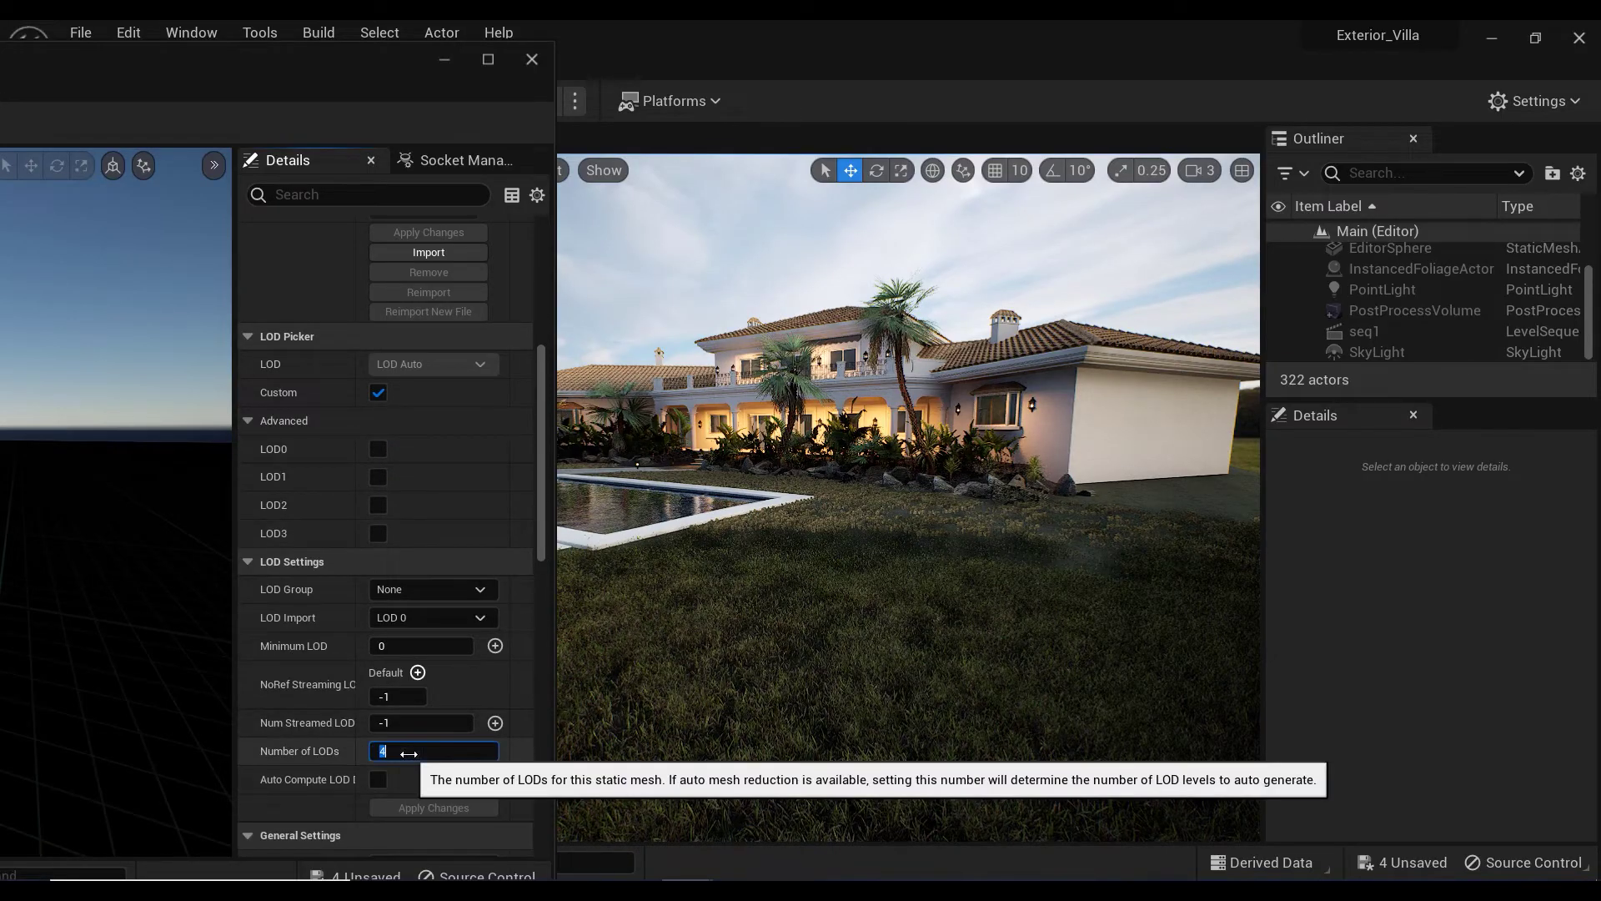
click(419, 808)
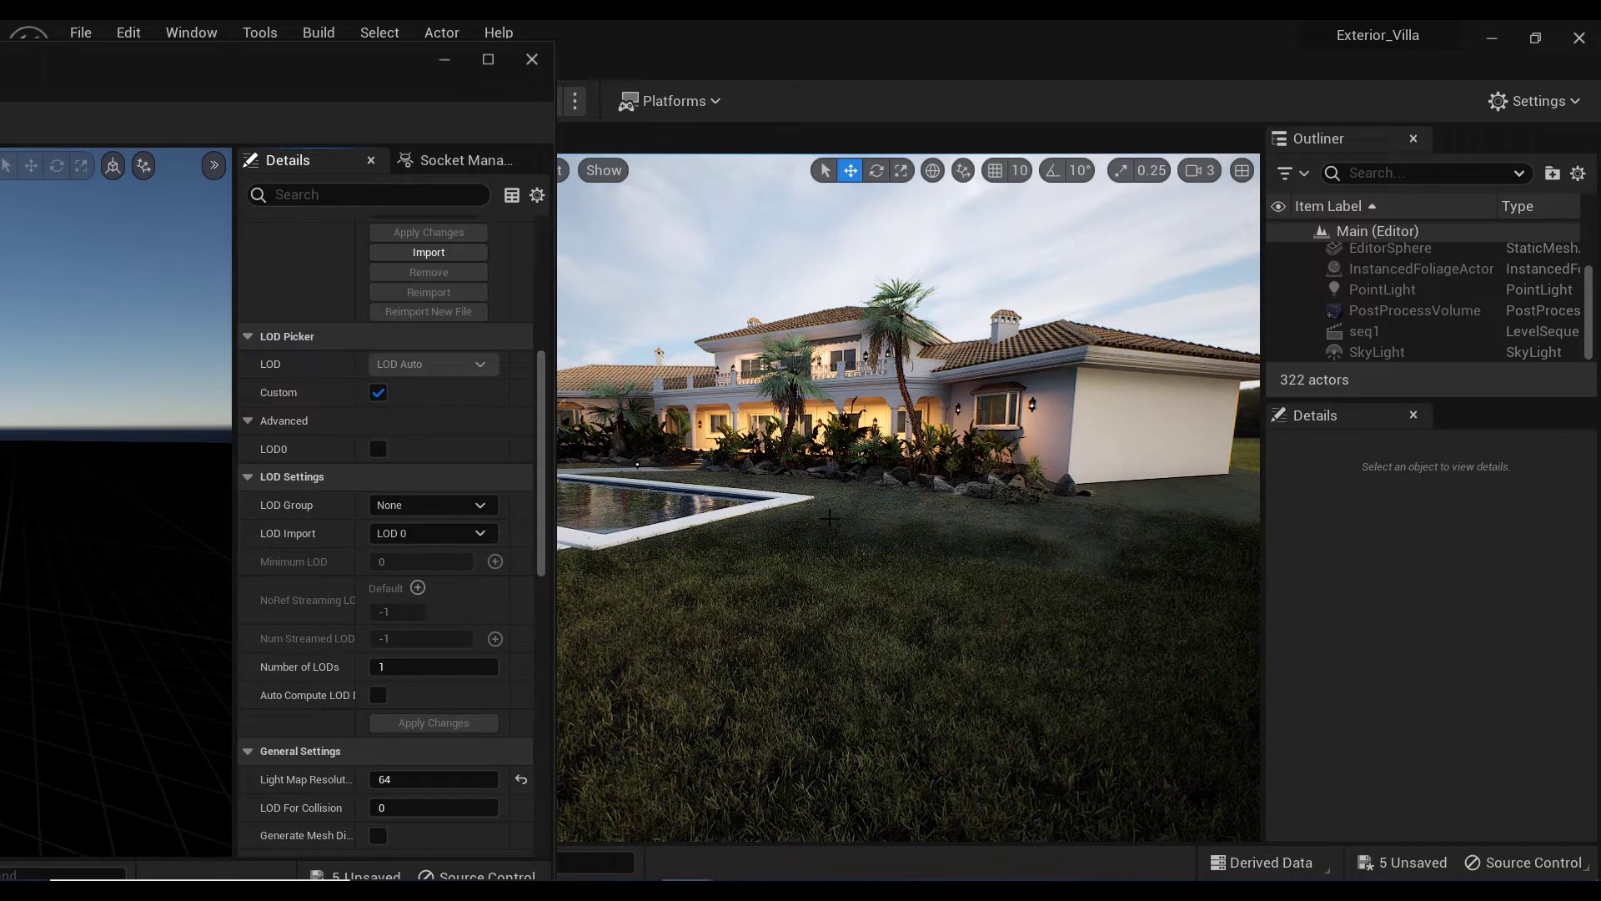
Step: Fly the level view forward toward the villa and pool, then scroll the mesh Details to the top
key(w)
right_drag(828, 549, 827, 549)
right_drag(610, 532, 609, 532)
drag(543, 439, 541, 302)
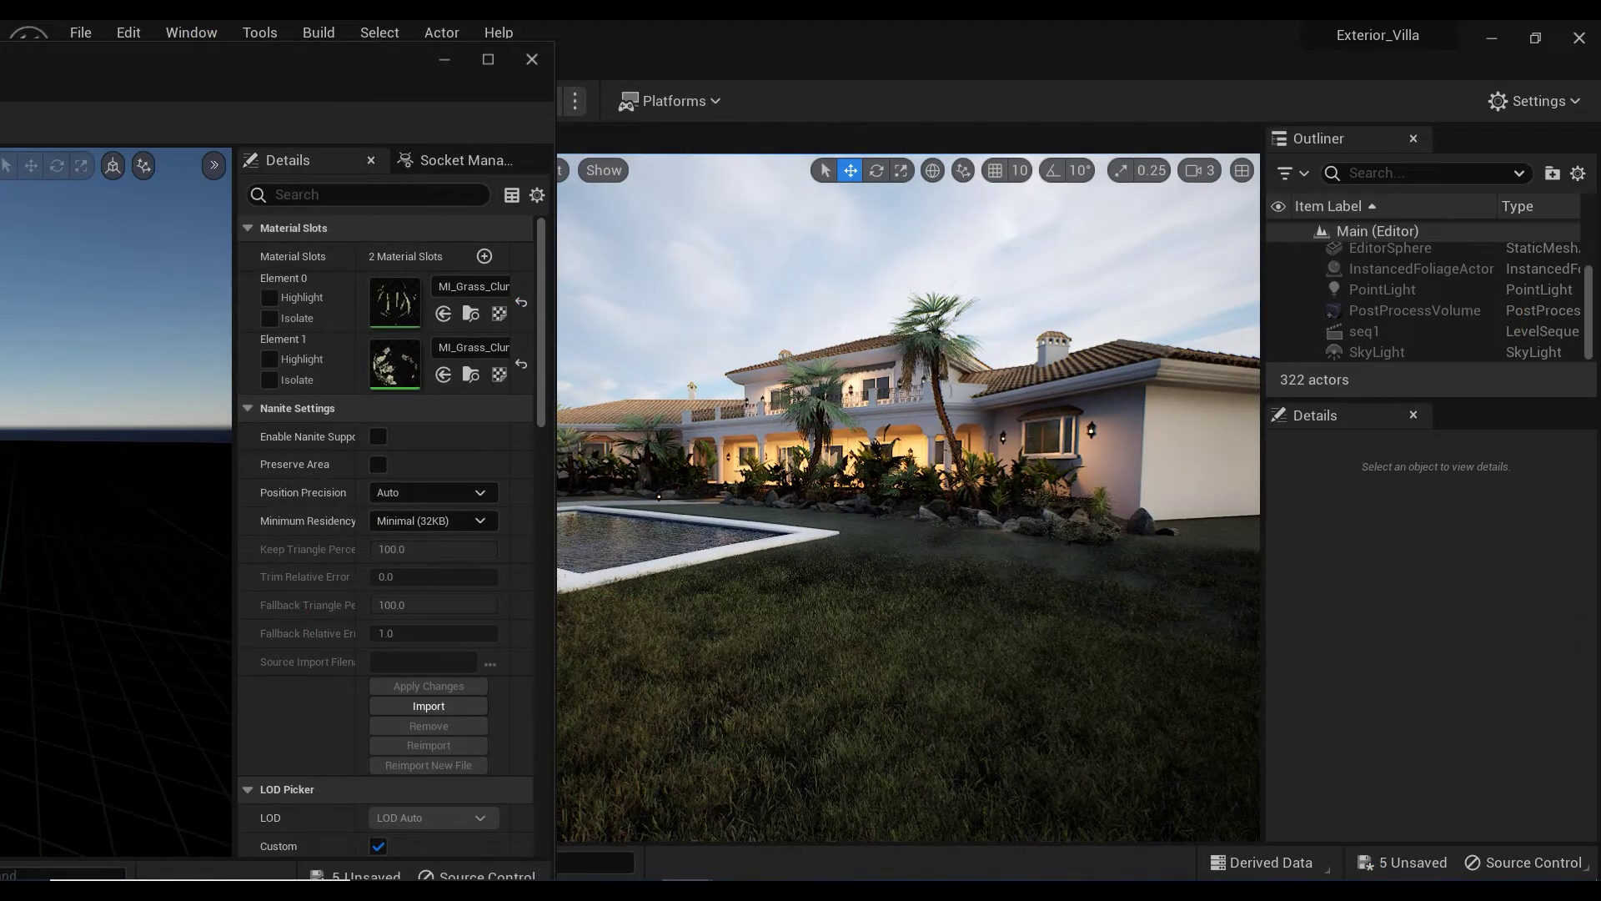
Step: Show the FPS readout with Ctrl+Shift+H and move the mesh editor window aside
key(ctrl+shift+h)
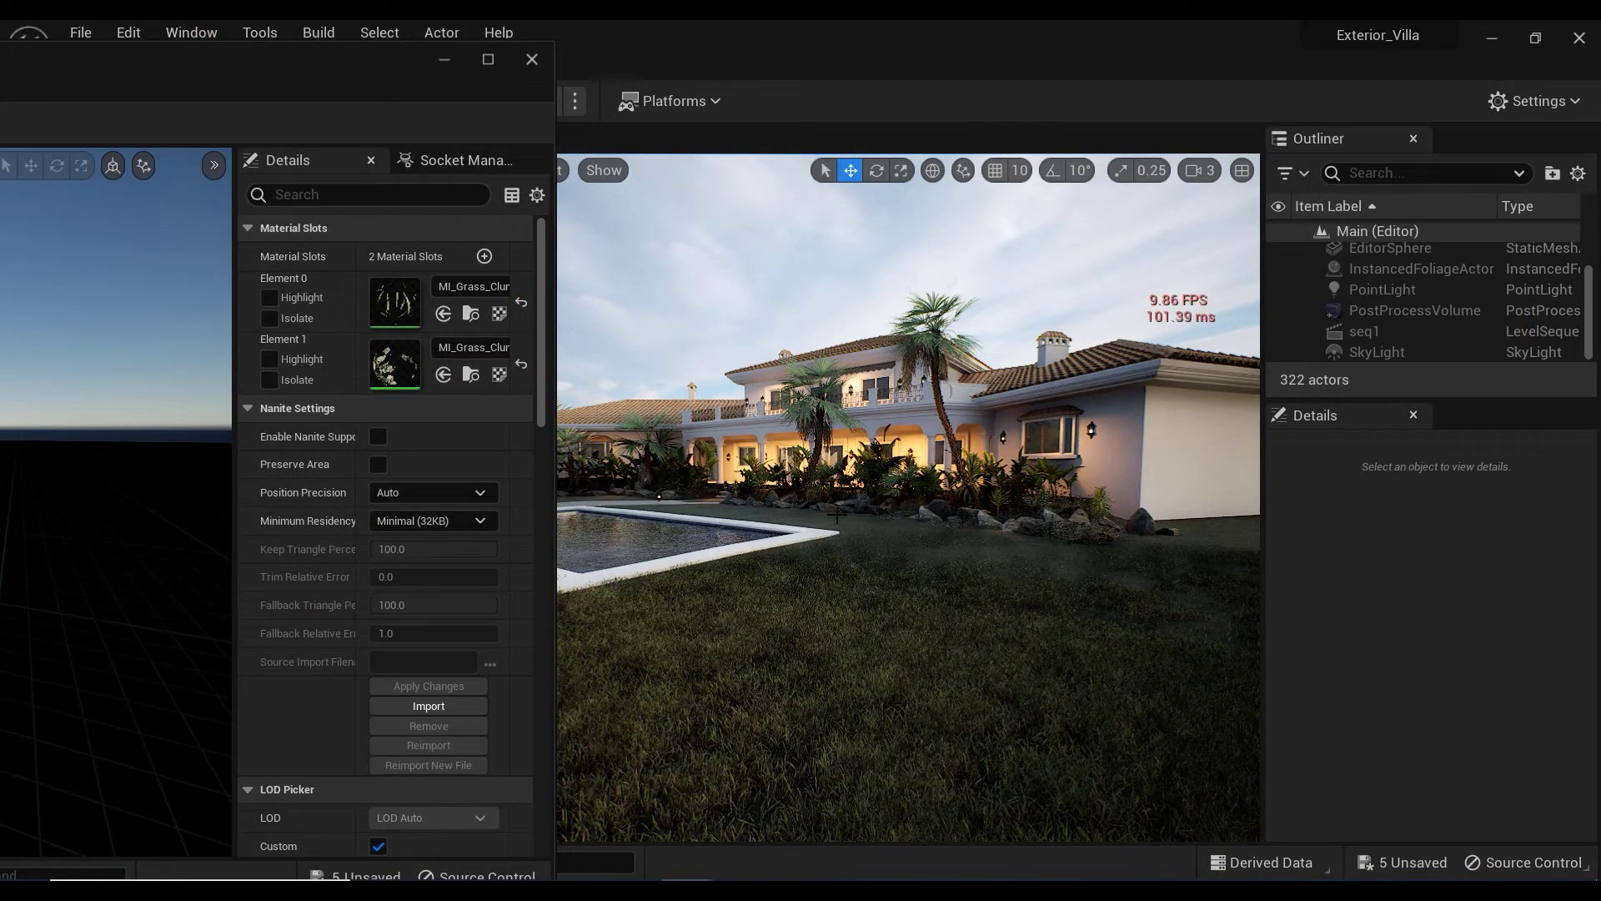
right_drag(836, 515, 836, 502)
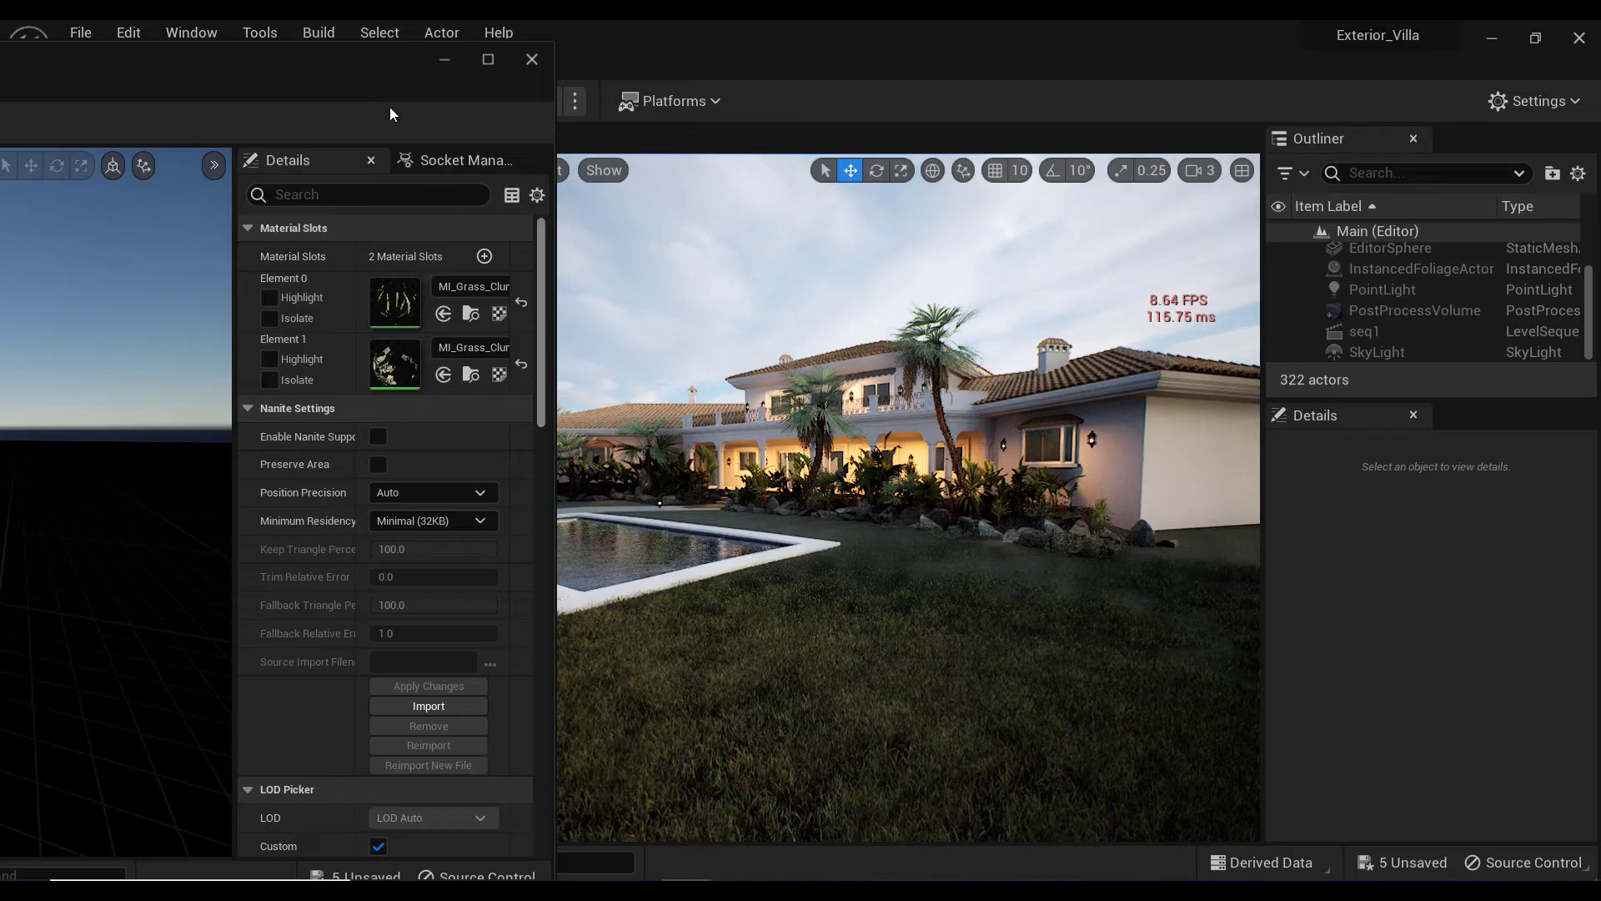
drag(390, 114, 407, 361)
Step: Switch the level viewport to look through CineCameraActor1 under Placed Cameras
click(442, 175)
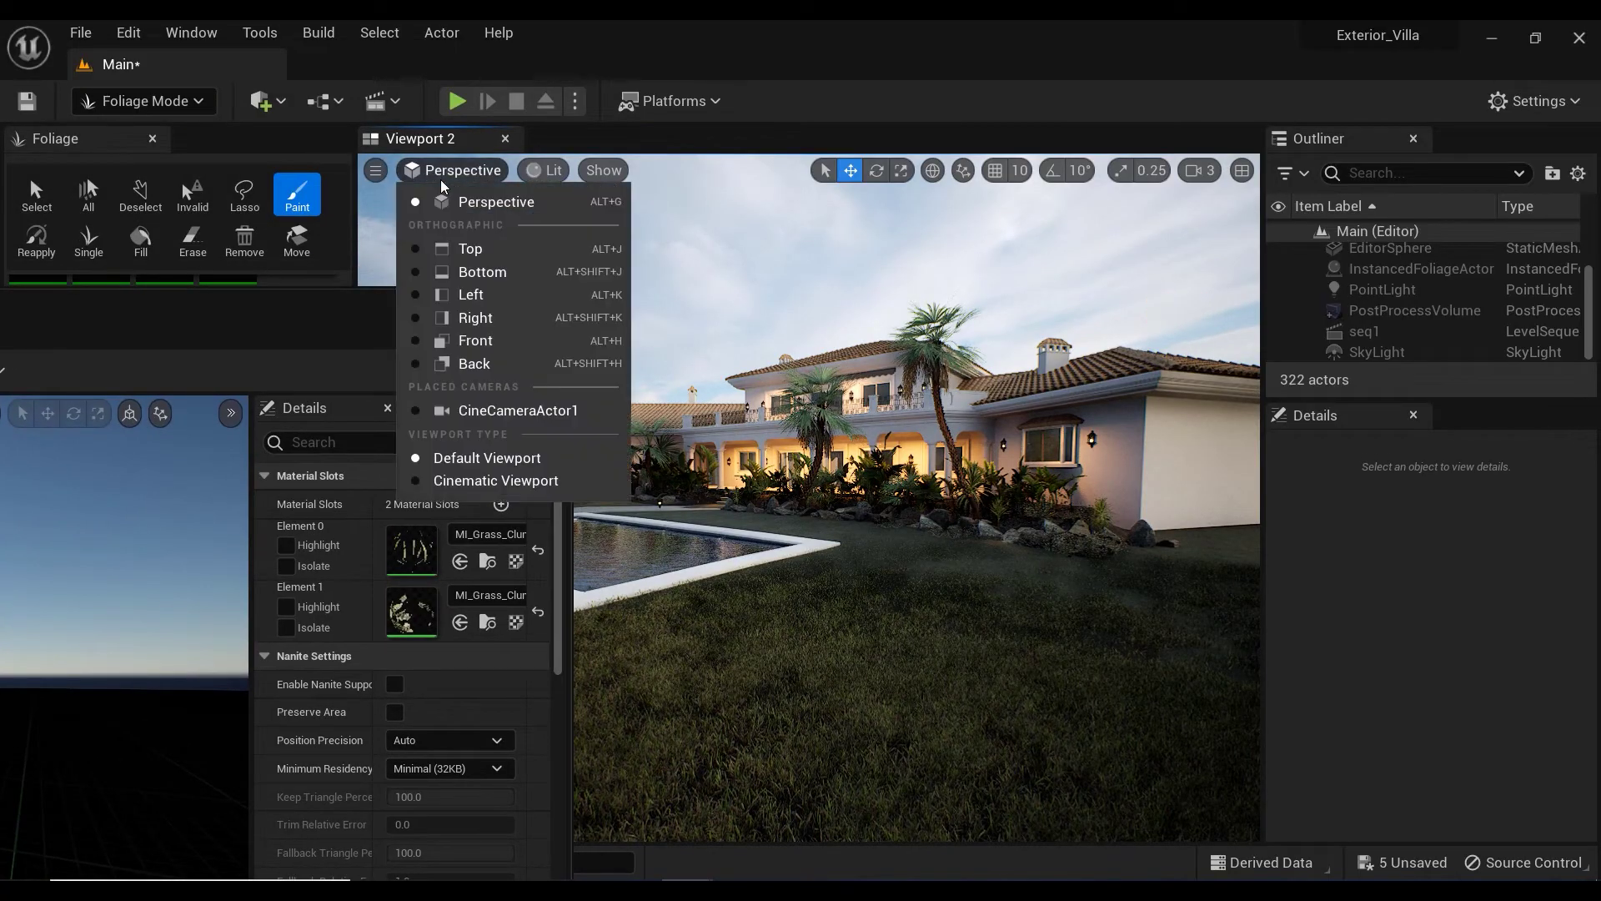
click(488, 410)
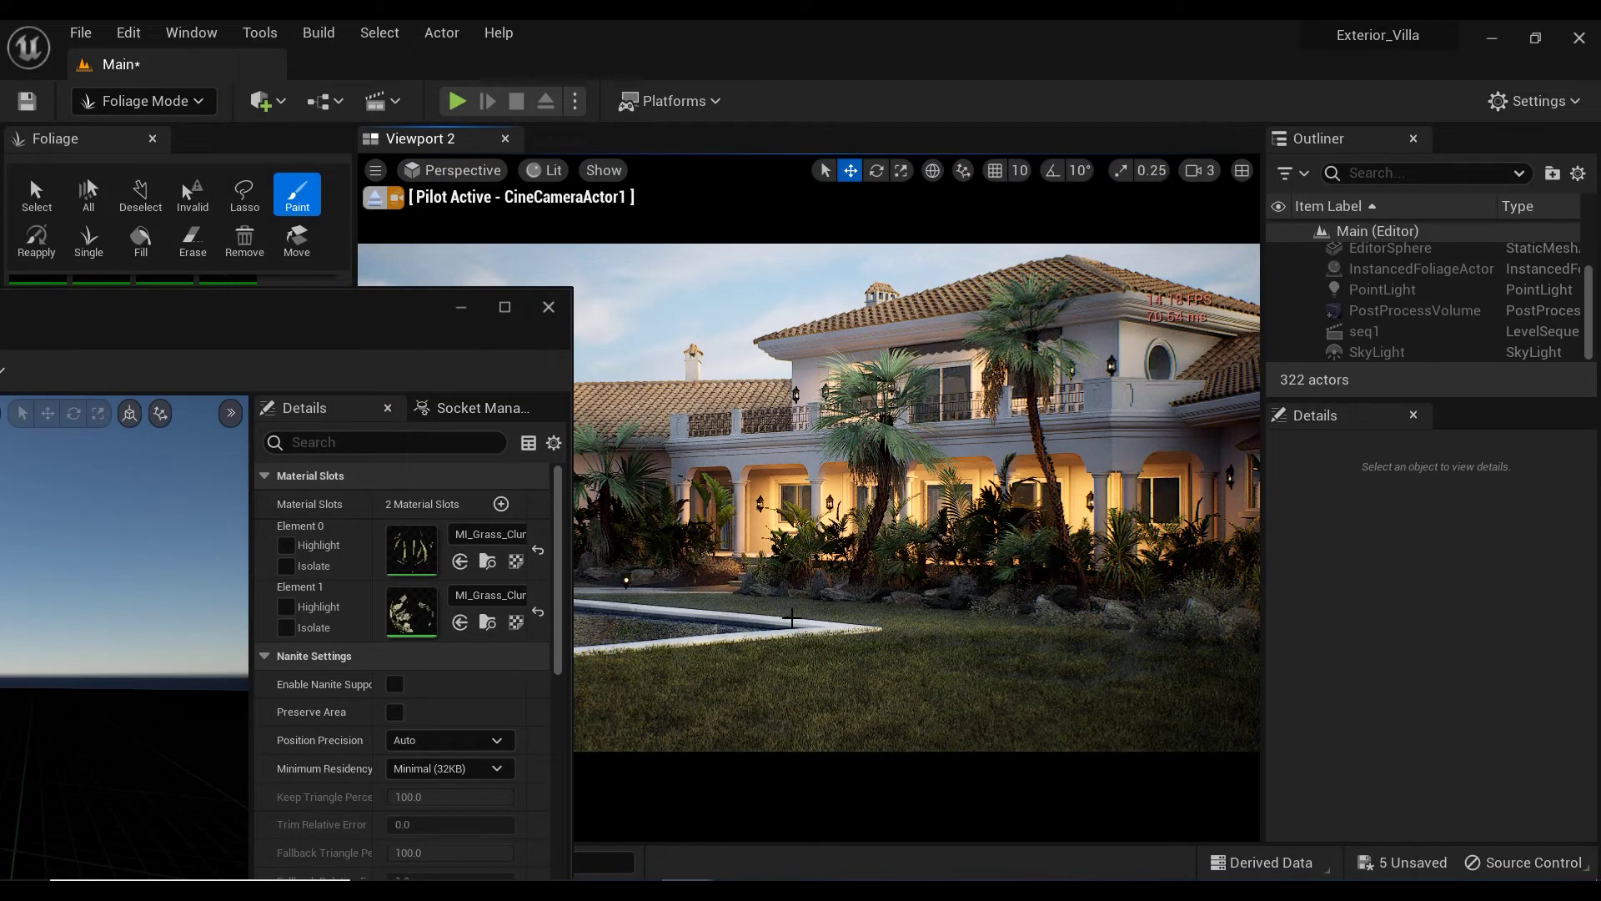
drag(258, 322, 453, 161)
drag(755, 492, 756, 527)
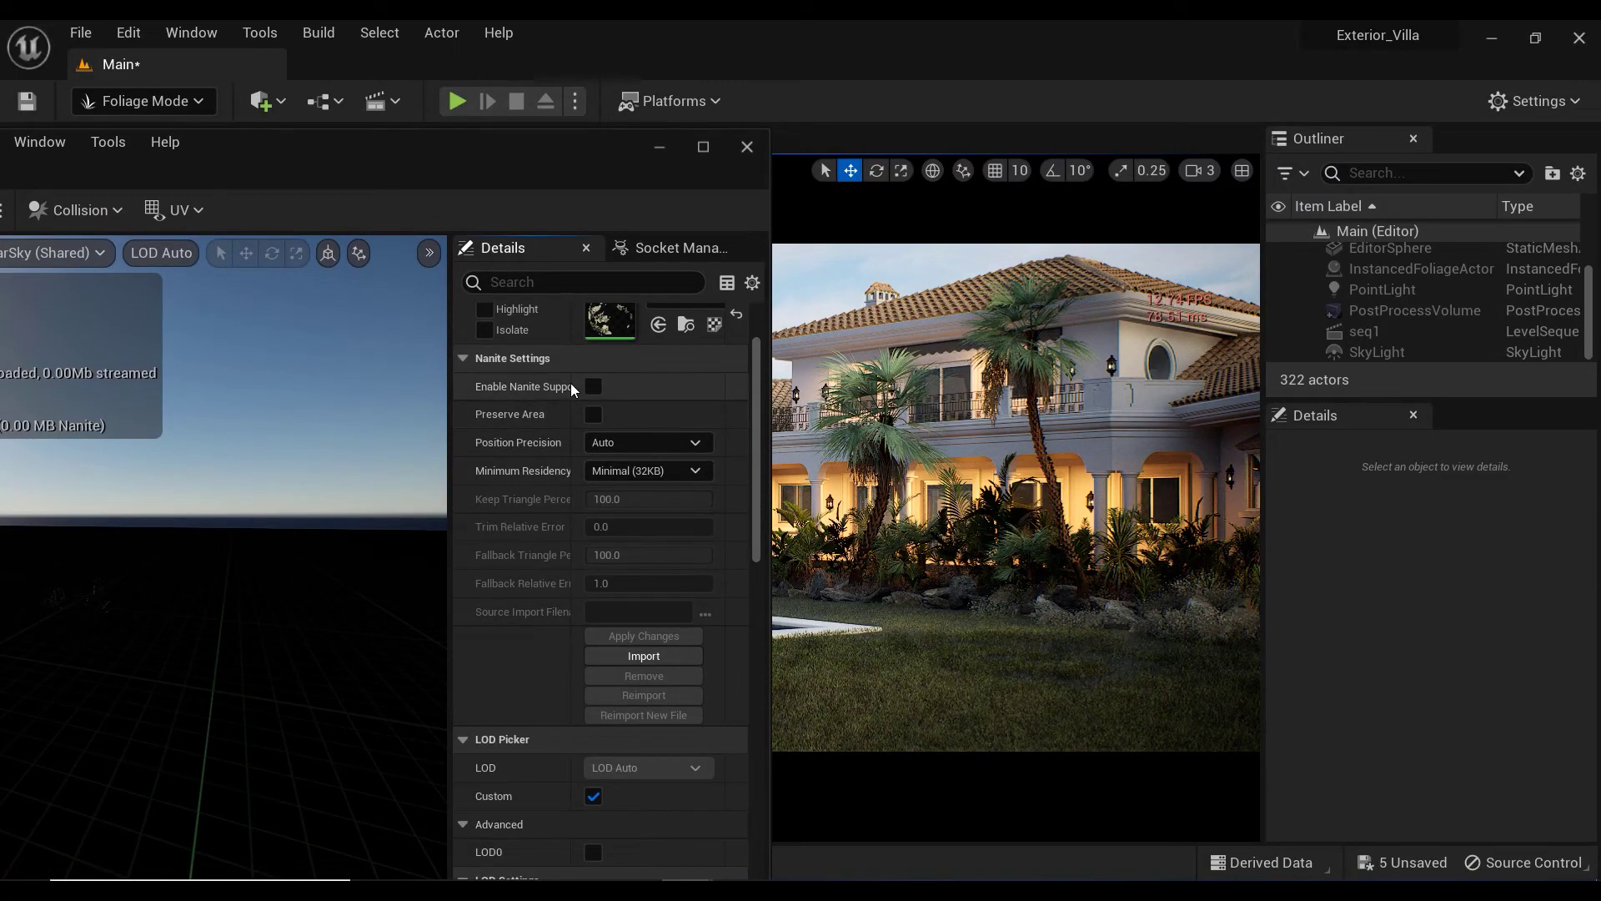
Step: Tick Enable Nanite Support for the Var3 grass mesh and apply the change
drag(572, 385, 598, 389)
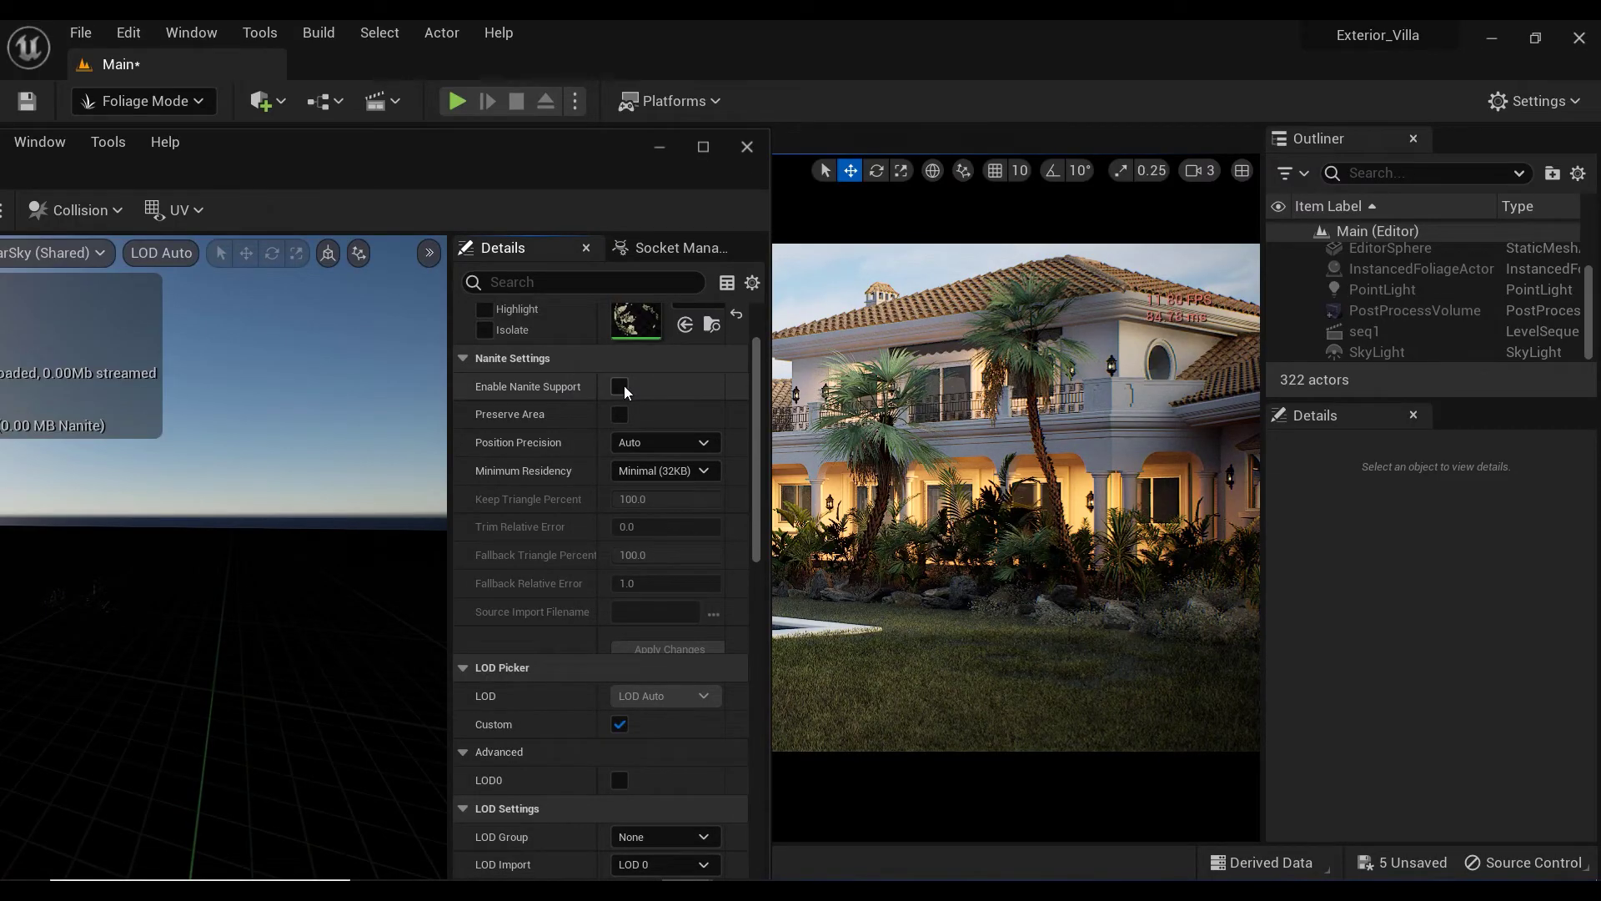
click(623, 386)
drag(564, 147, 312, 137)
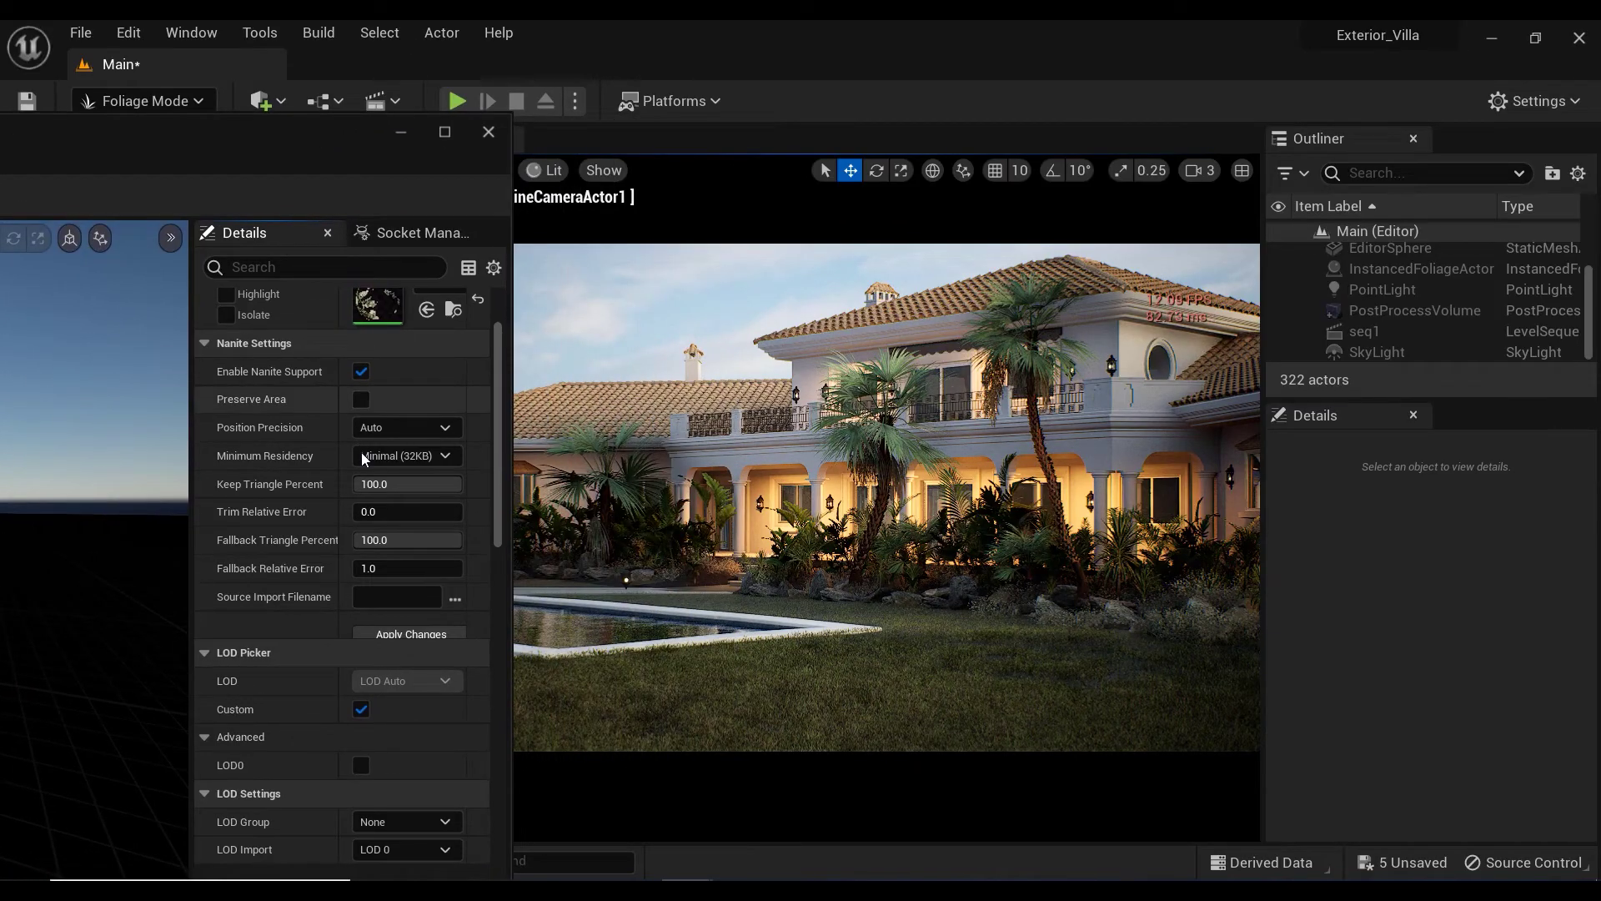
click(422, 634)
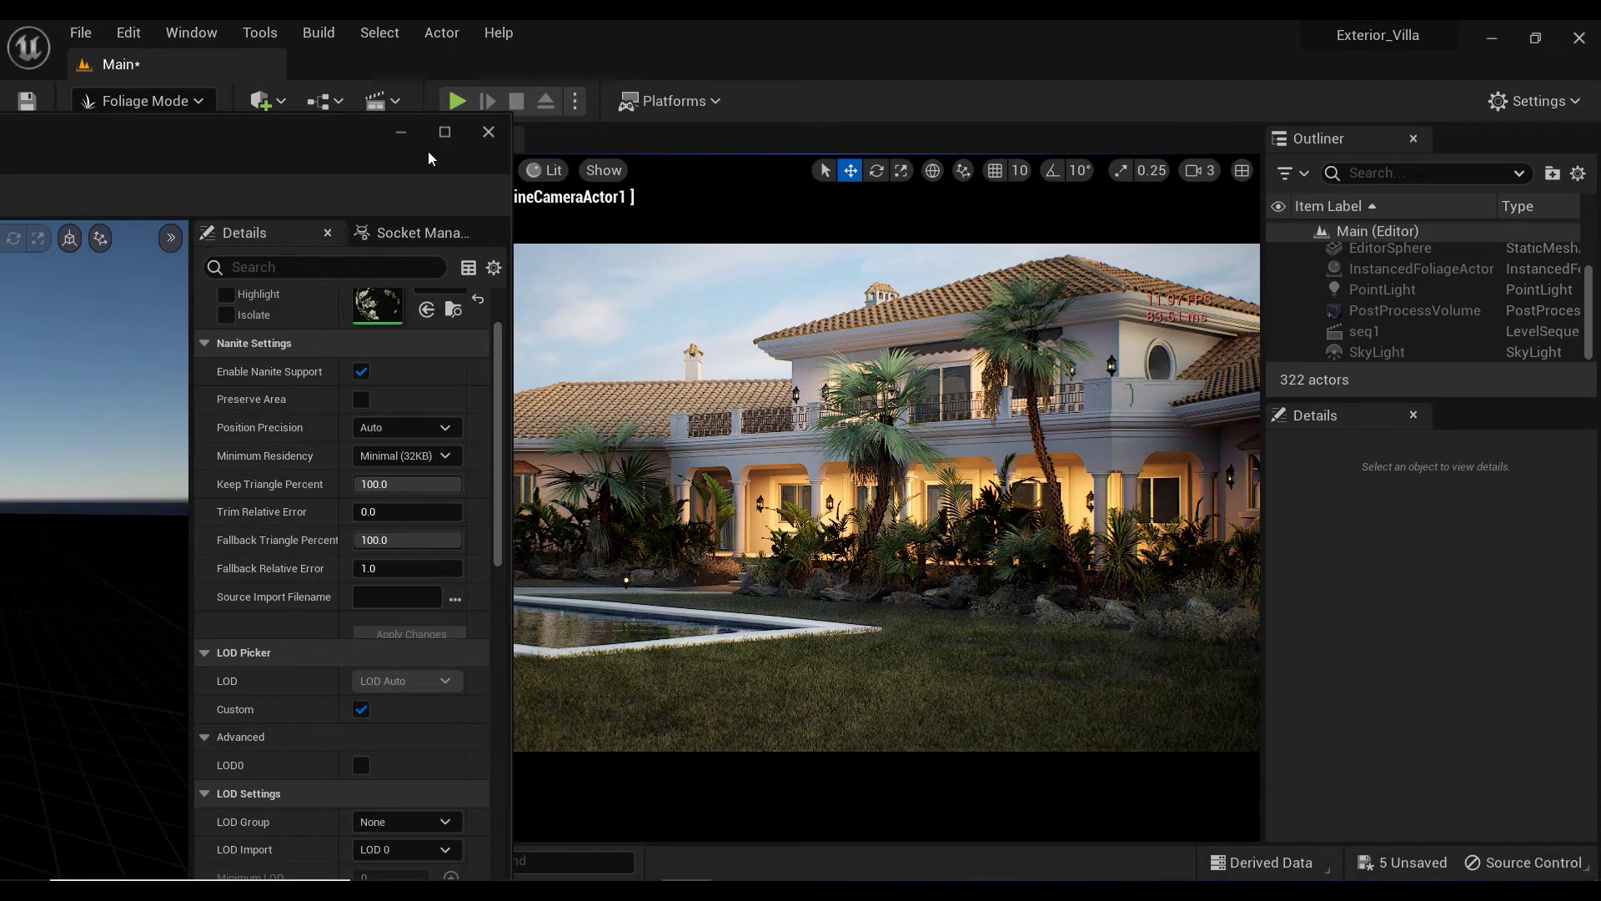
Step: Close the grass mesh editor and return from Foliage Mode to Selection Mode with Shift+1
click(489, 133)
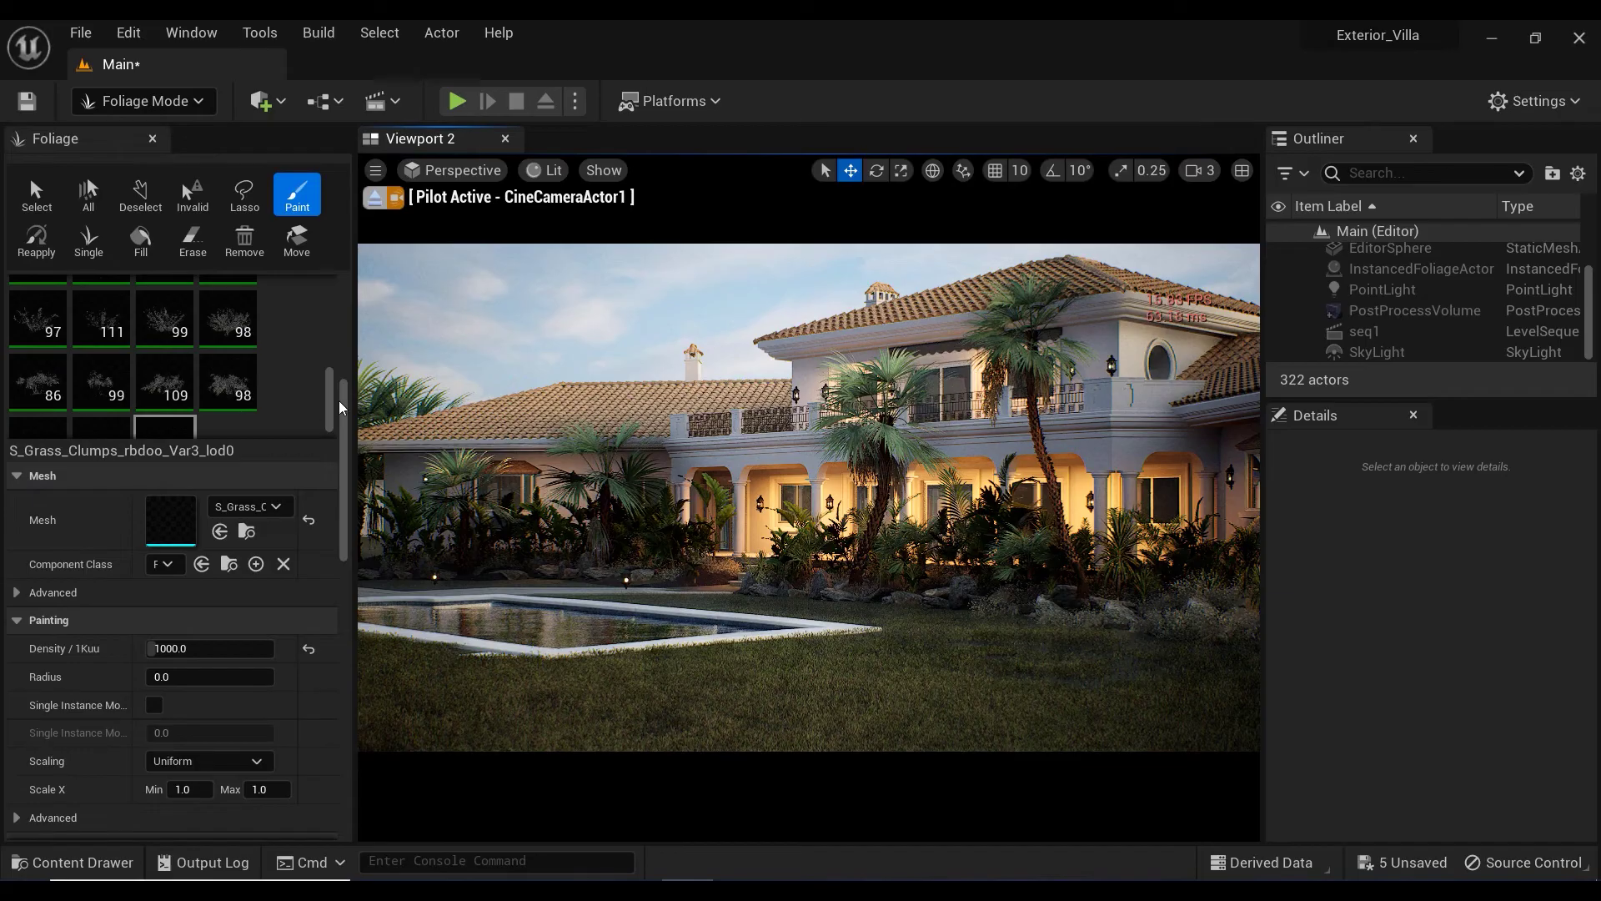
scroll(332, 405, down, 1)
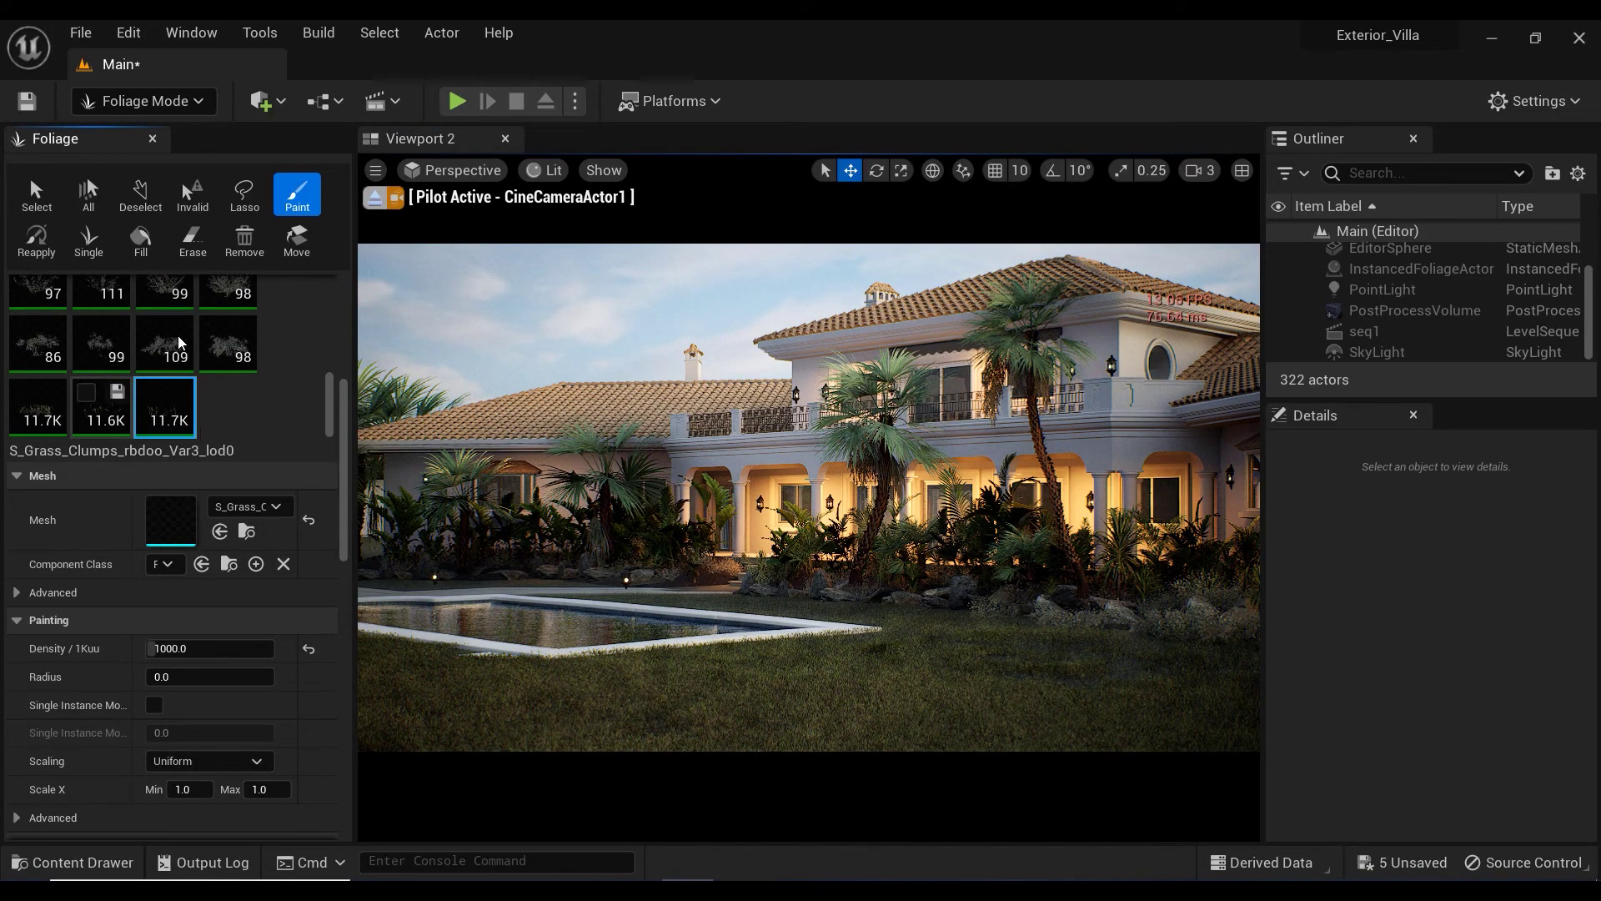
scroll(331, 405, up, 1)
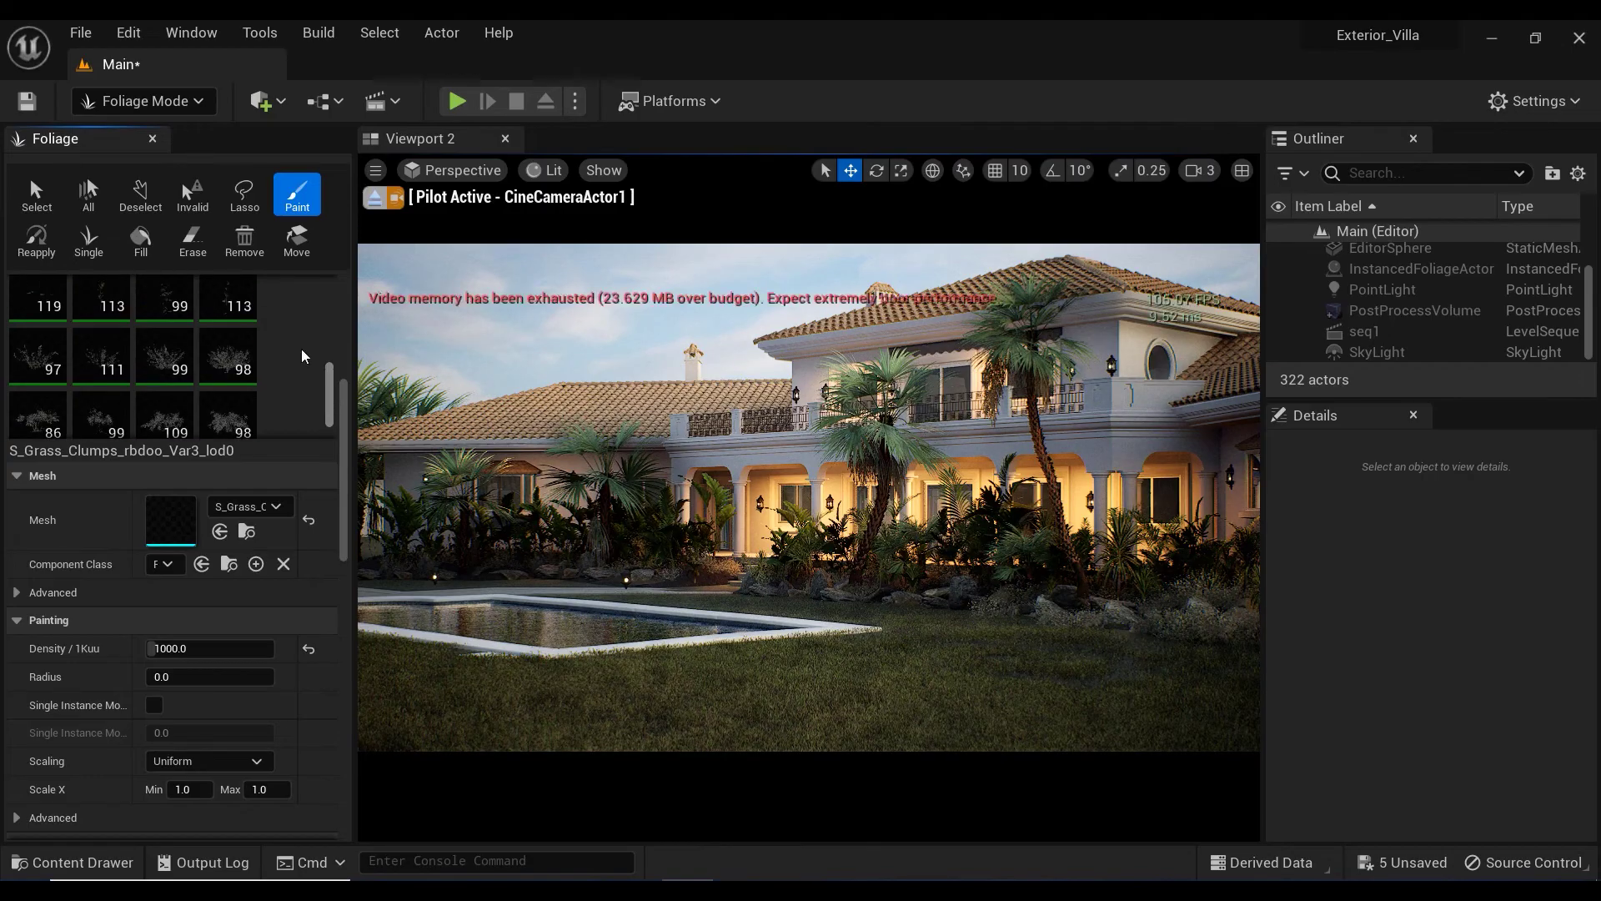
key(shift+1)
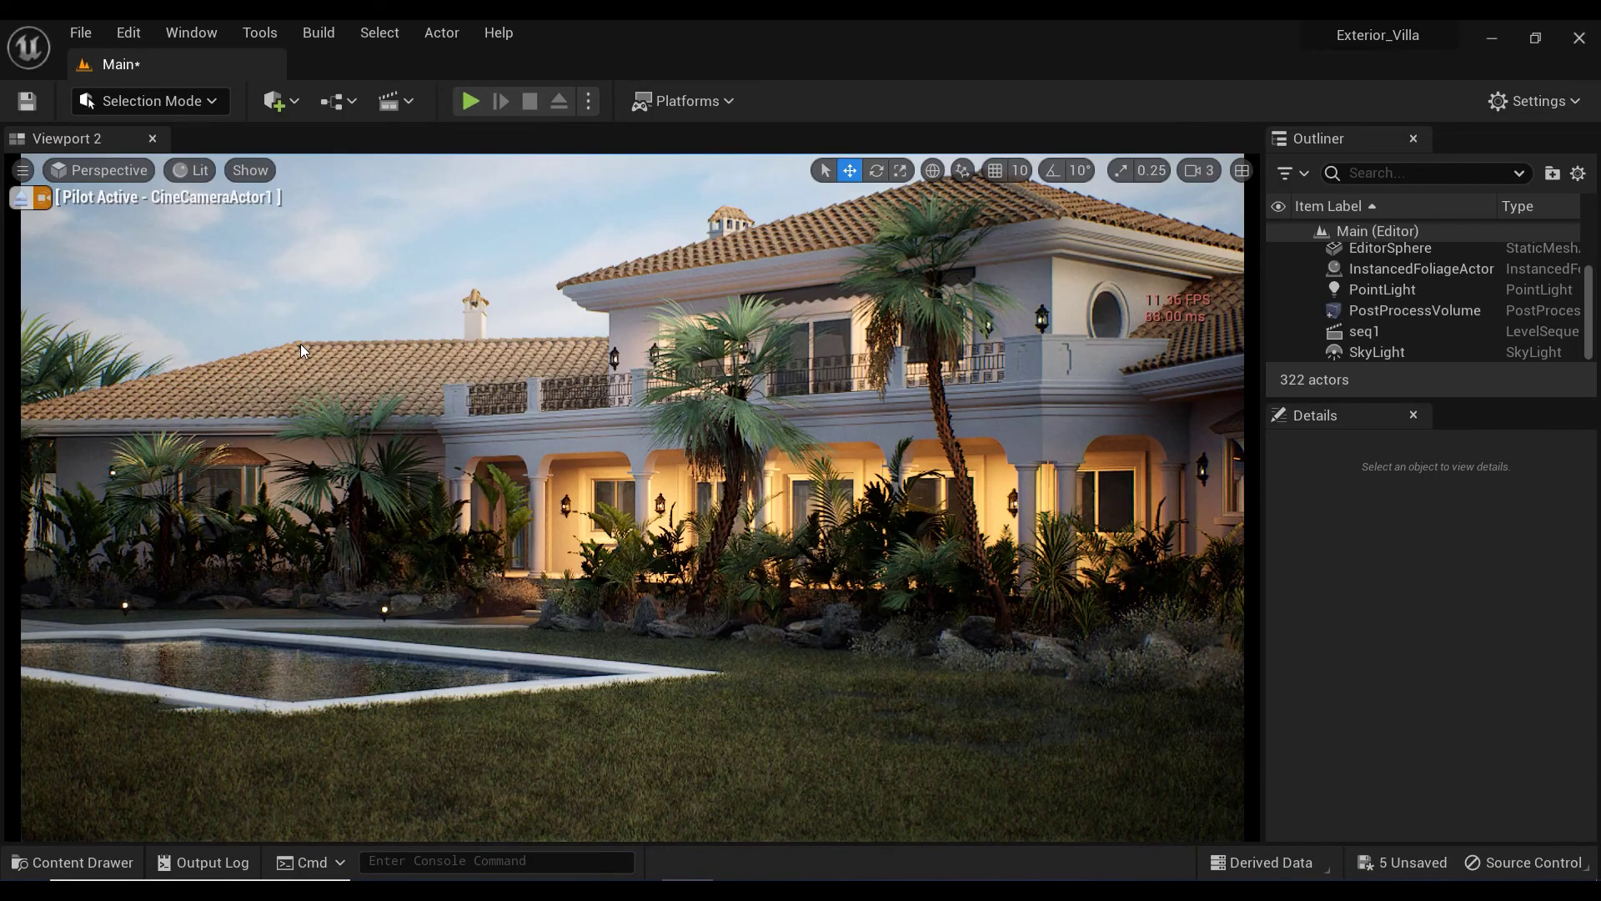